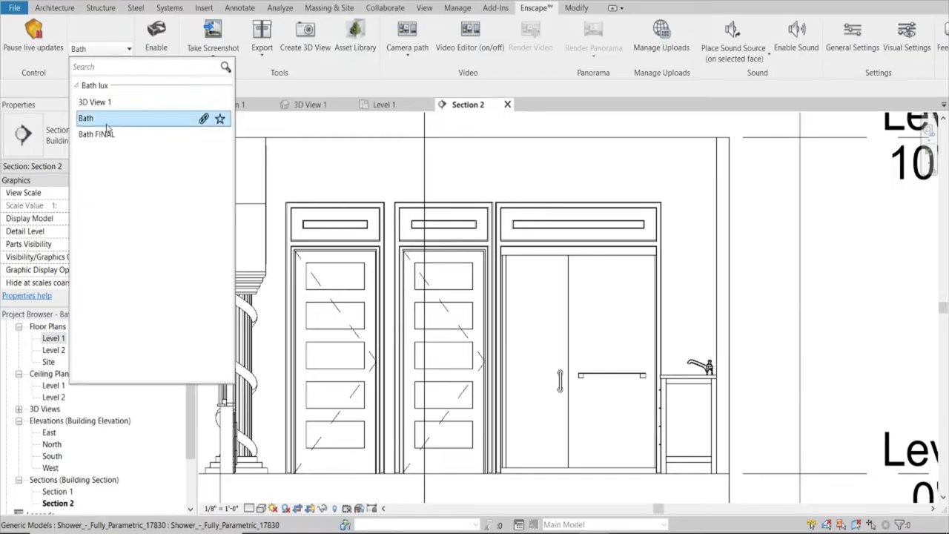
Set Enscape's active document to Bath FINAL, review the render, then return to Section 2
{"action": "left_click", "coordinate": [109, 138]}
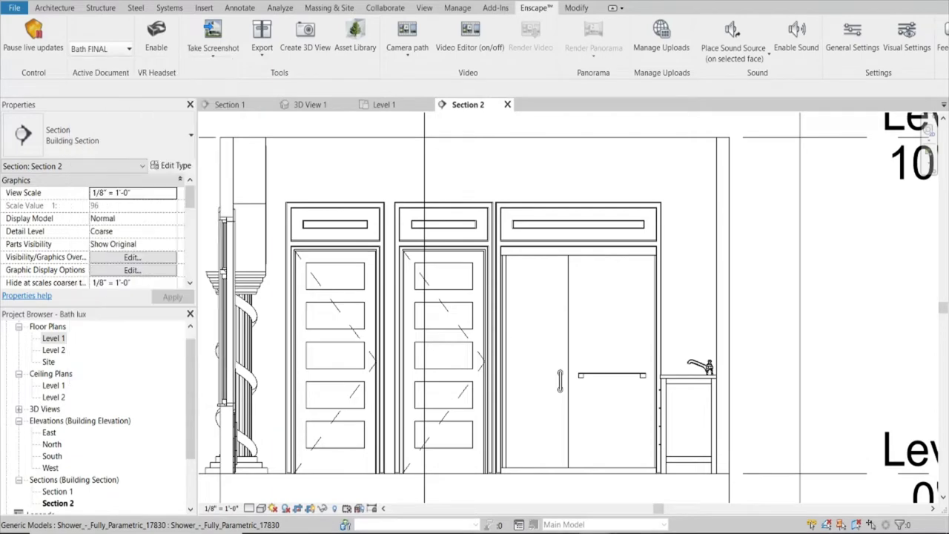
{"action": "left_click", "coordinate": [651, 495]}
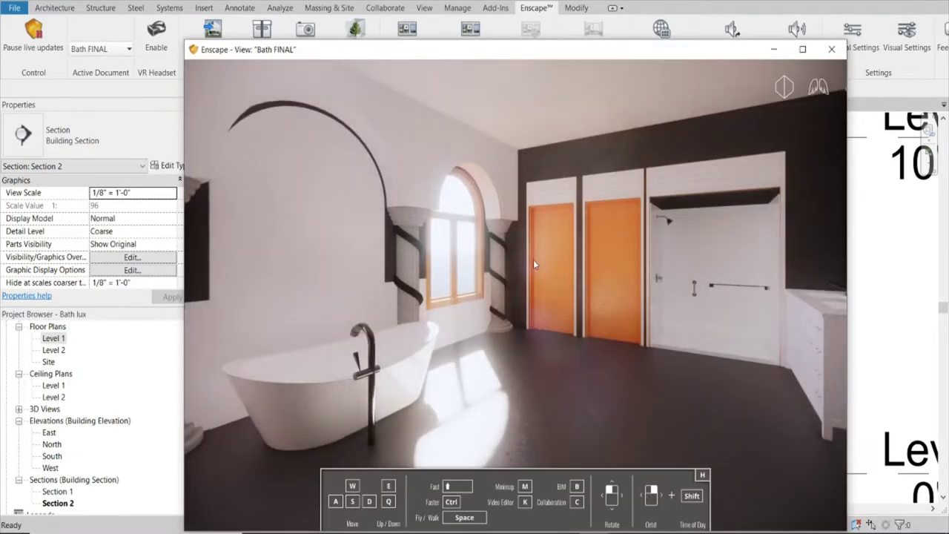
{"action": "left_click", "coordinate": [629, 3]}
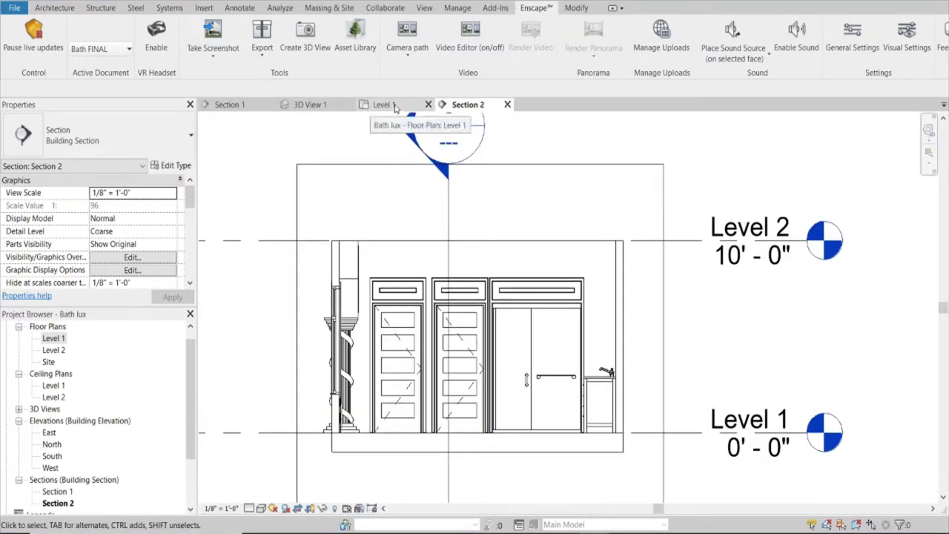
From the Section 1 view, rename the Default New Material to Anonymous SW
{"action": "left_click", "coordinate": [238, 107]}
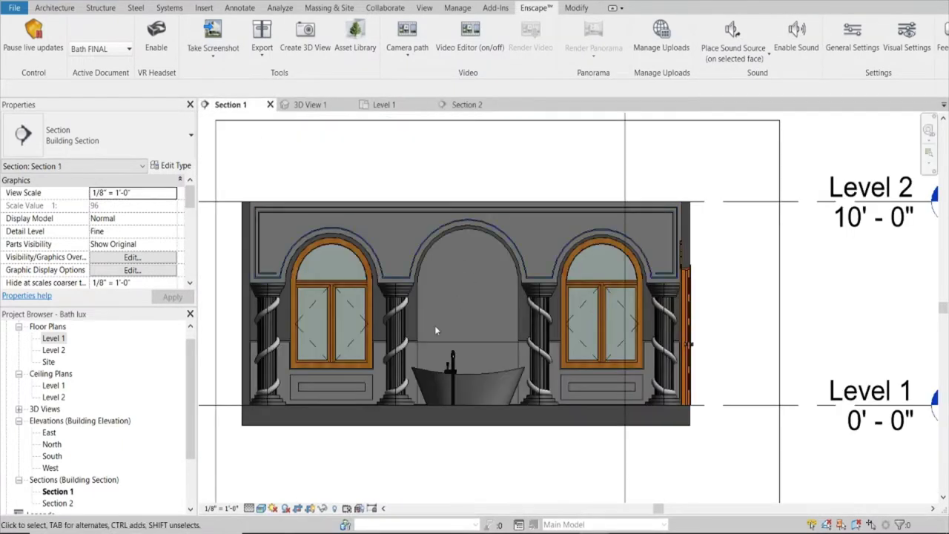
{"action": "scroll", "coordinate": [326, 371], "scroll_direction": "up", "scroll_amount": 3}
{"action": "scroll", "coordinate": [503, 294], "scroll_direction": "down", "scroll_amount": 2}
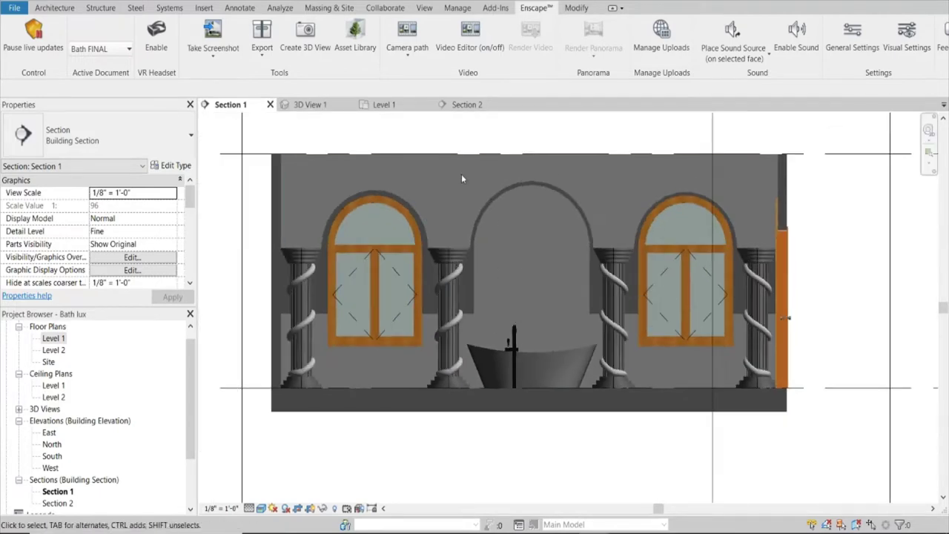
{"action": "scroll", "coordinate": [323, 315], "scroll_direction": "up", "scroll_amount": 2}
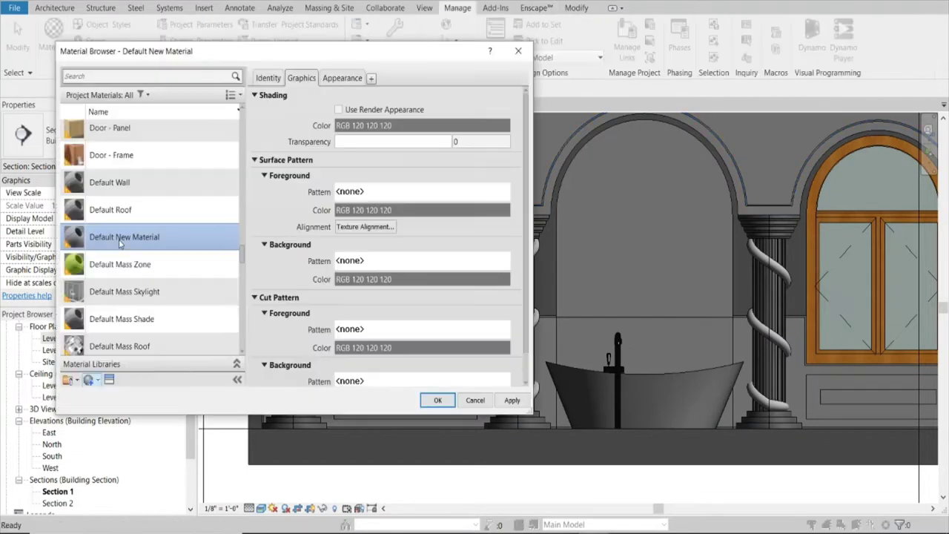
{"action": "right_click", "coordinate": [132, 239]}
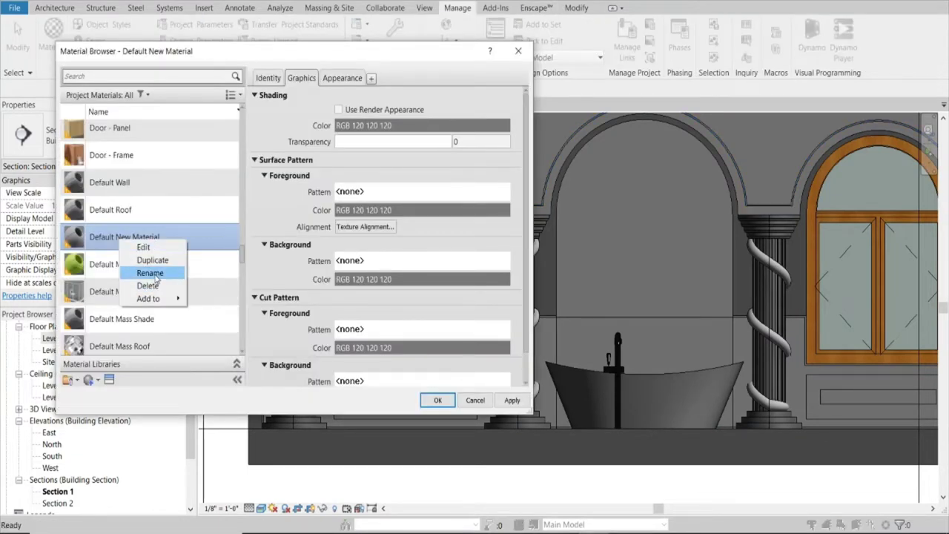
{"action": "left_click", "coordinate": [152, 273]}
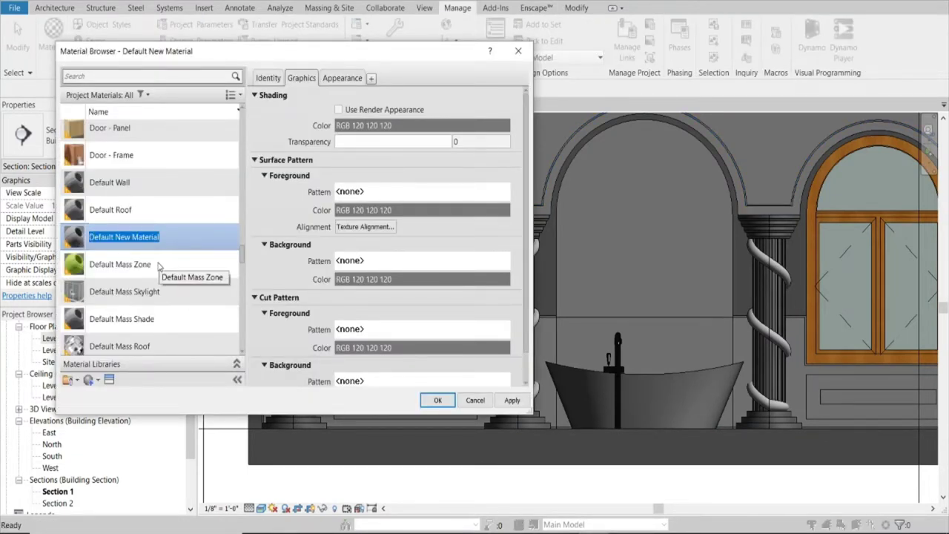
{"action": "type", "text": "Anonymous SW"}
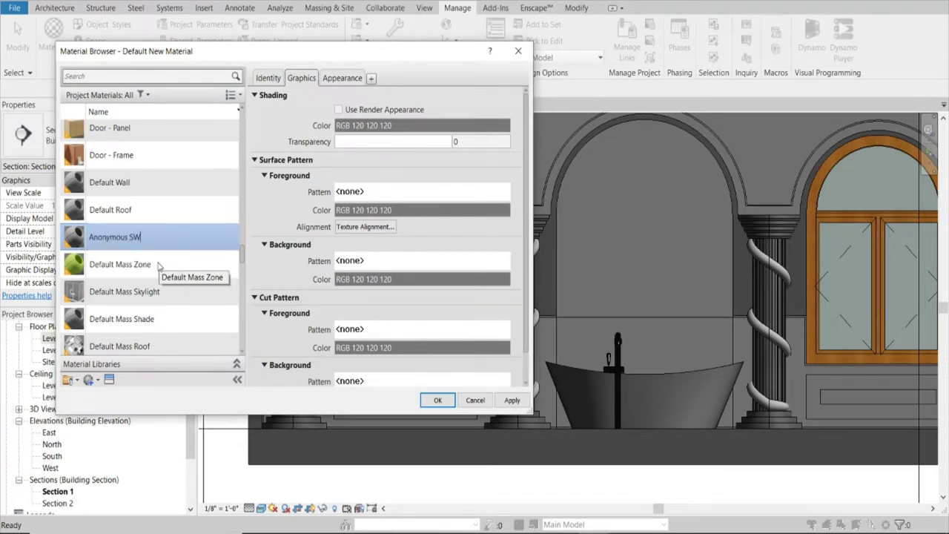
{"action": "key", "text": "Return"}
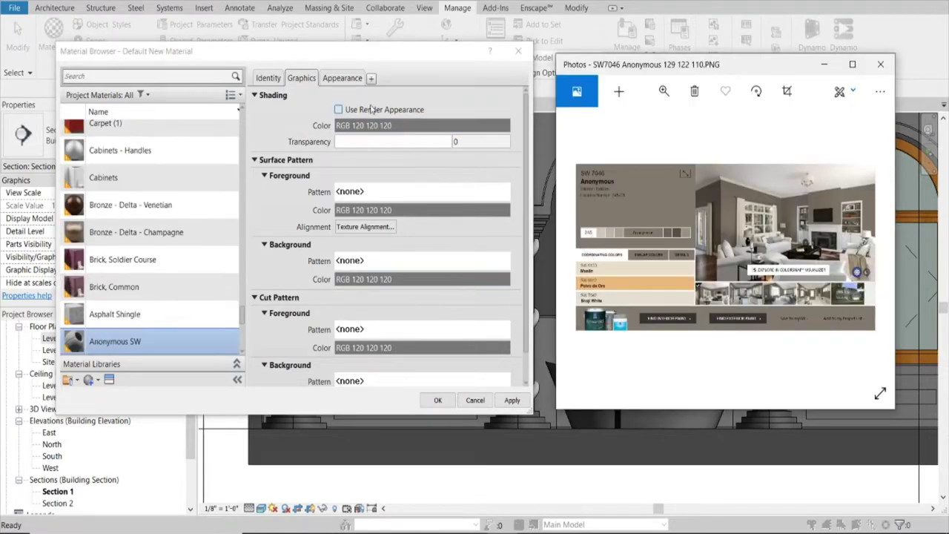
Open the Anonymous SW appearance colour picker and check the SW7046 Anonymous paint reference image
{"action": "left_click", "coordinate": [343, 79]}
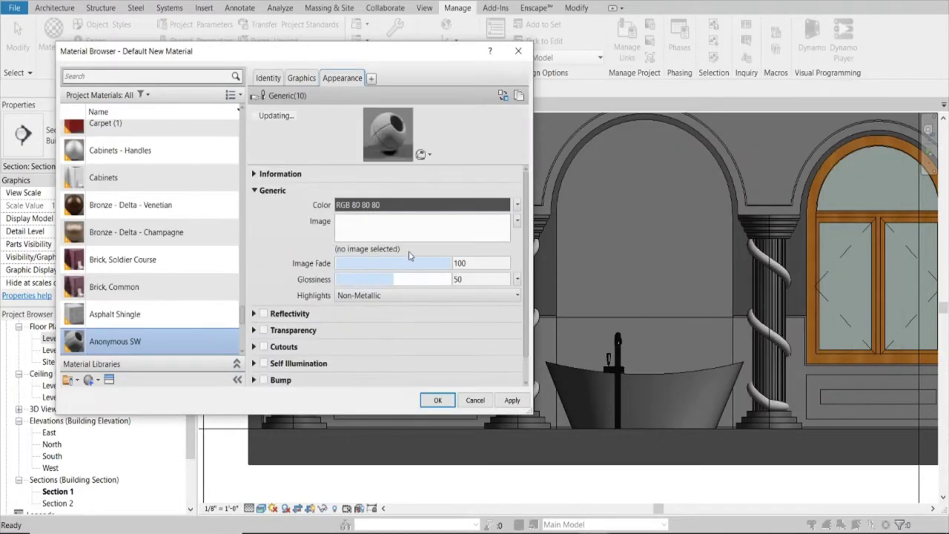
{"action": "left_click", "coordinate": [422, 205]}
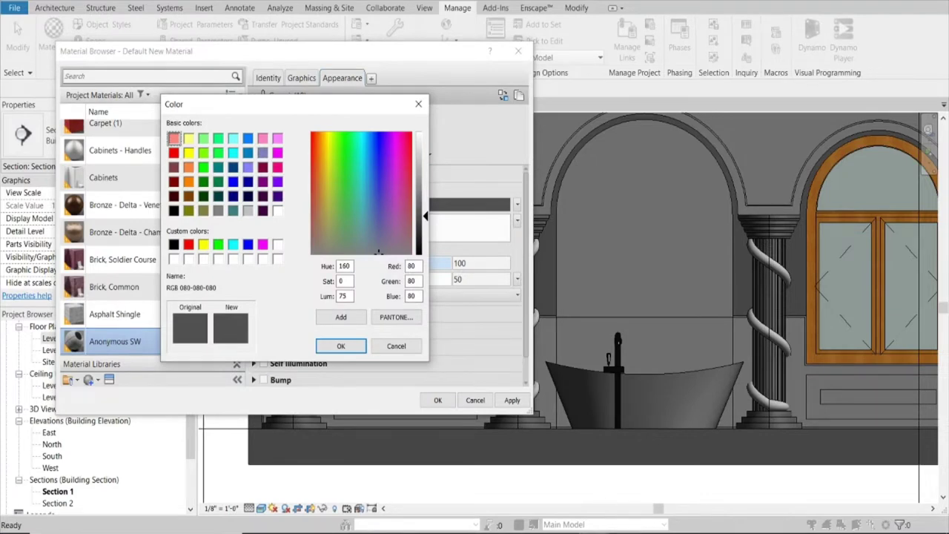
{"action": "left_click", "coordinate": [635, 482]}
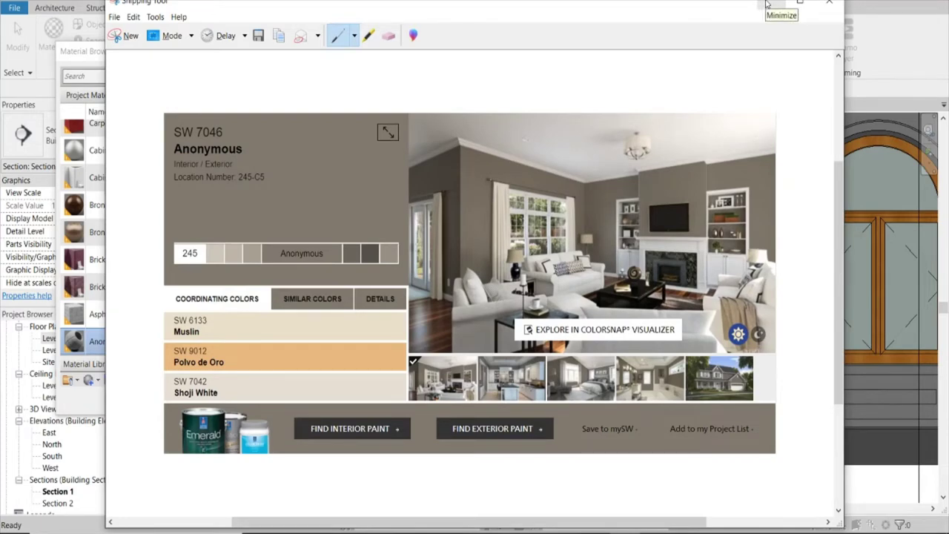
{"action": "left_click", "coordinate": [767, 5]}
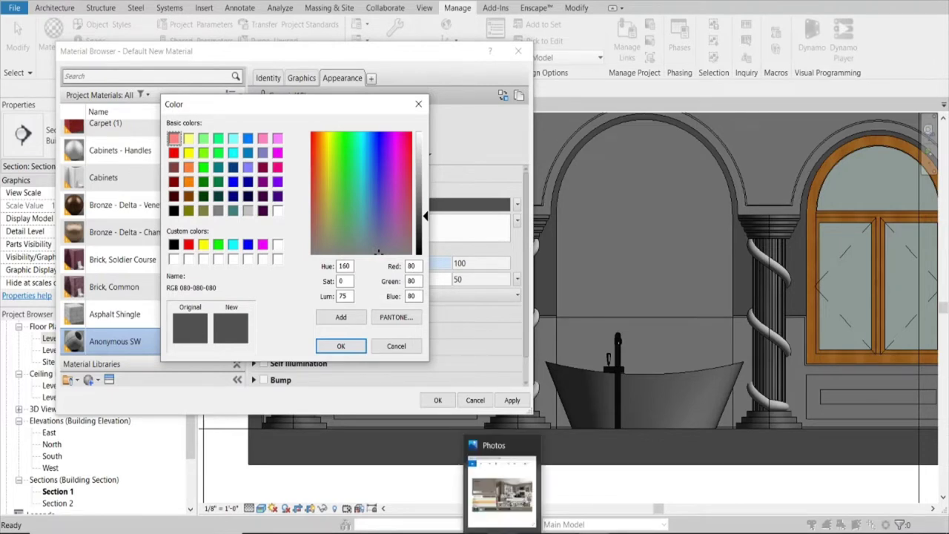
{"action": "left_click", "coordinate": [513, 513]}
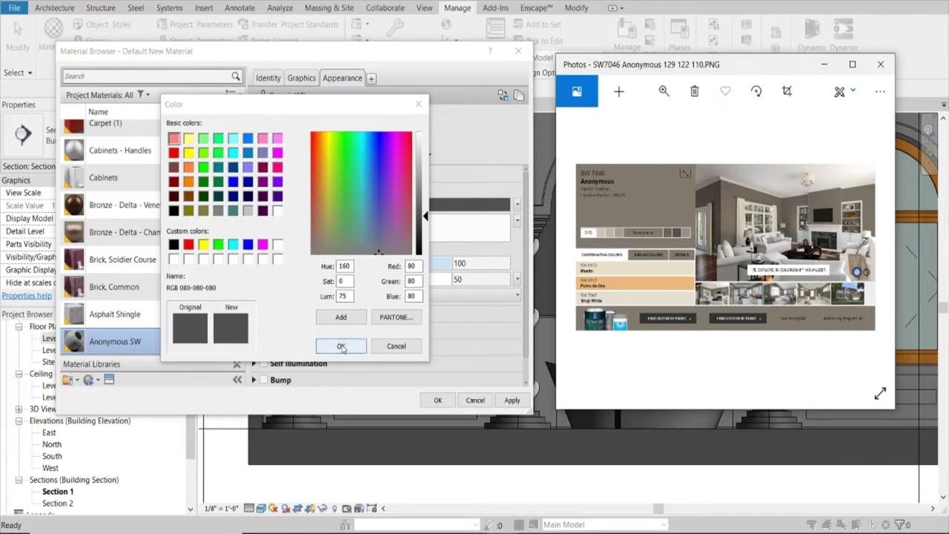
Enter Red 129, Green 122, Blue 110 as the appearance colour, rechecking the swatch
{"action": "left_click", "coordinate": [410, 266]}
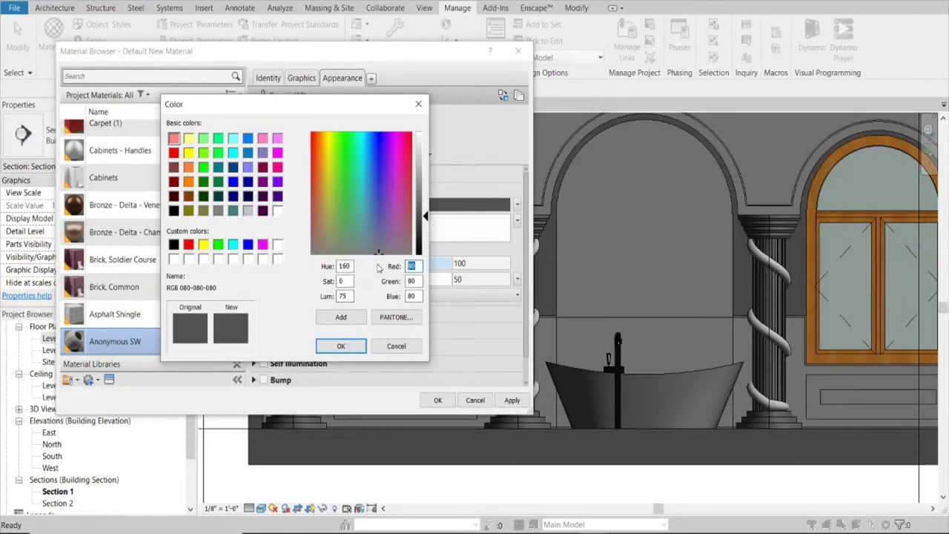
{"action": "type", "text": "129"}
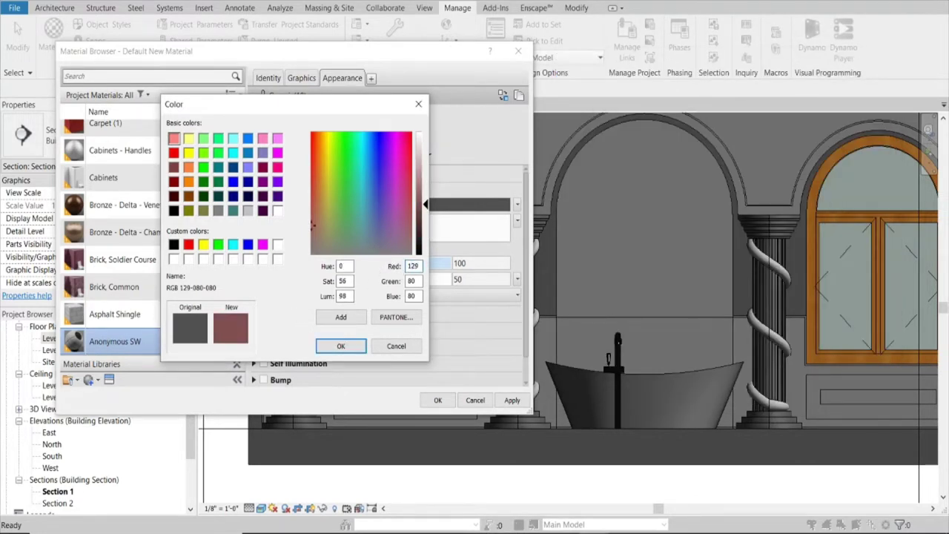
{"action": "key", "text": "Tab"}
{"action": "type", "text": "122"}
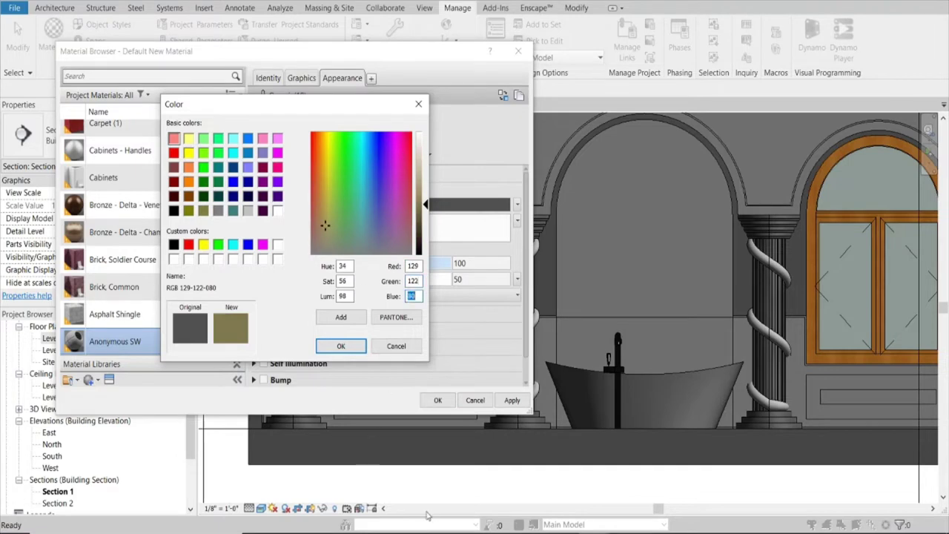
{"action": "left_click", "coordinate": [502, 490]}
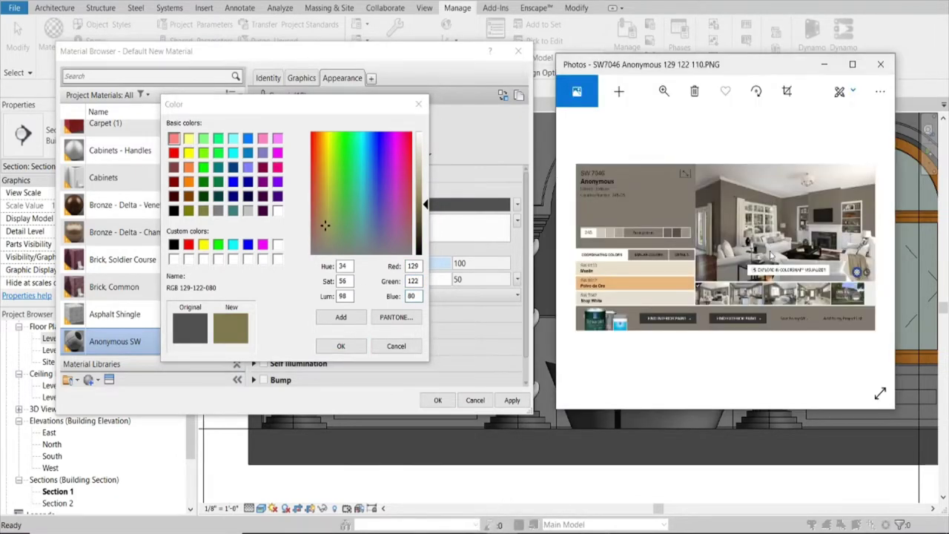
{"action": "left_click", "coordinate": [824, 64]}
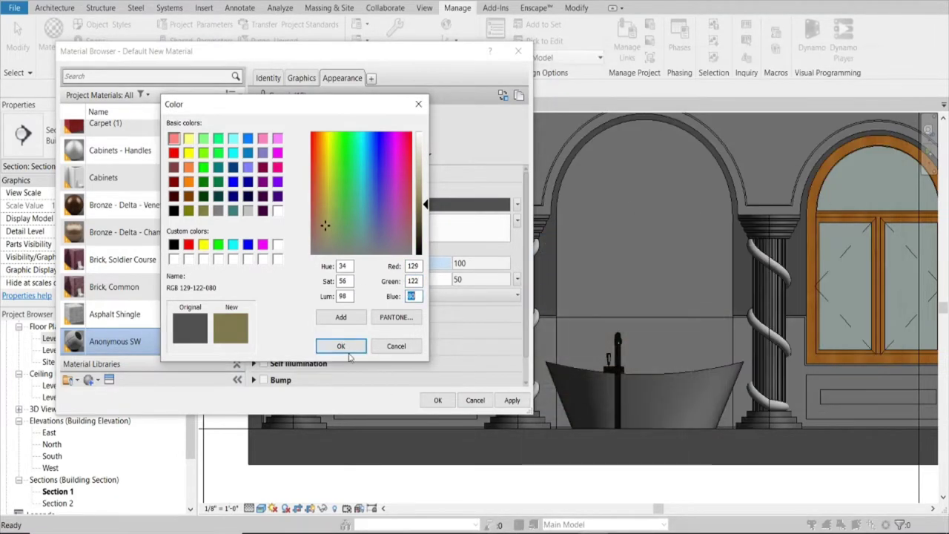
{"action": "type", "text": "110"}
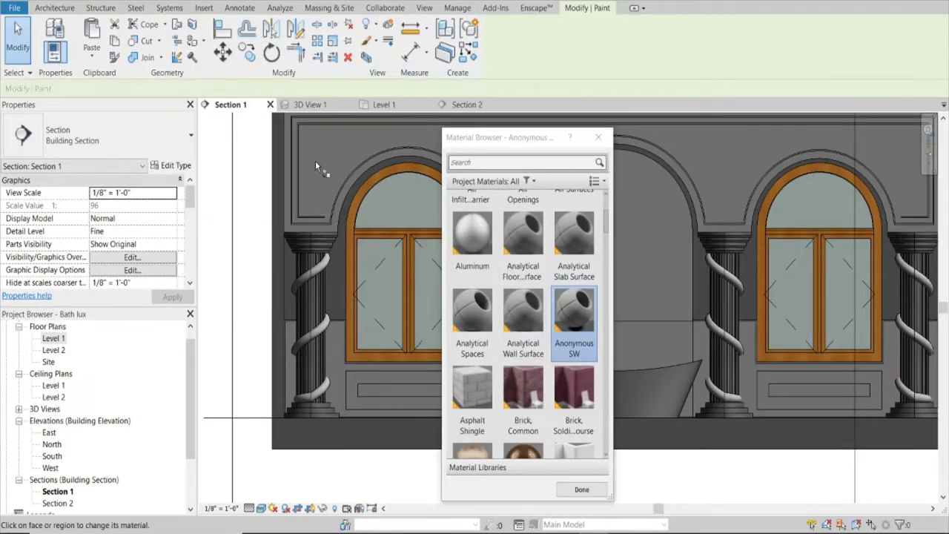
Edit the arched frieze in place and set its extrusion material to Anonymous SW
{"action": "left_click", "coordinate": [581, 489]}
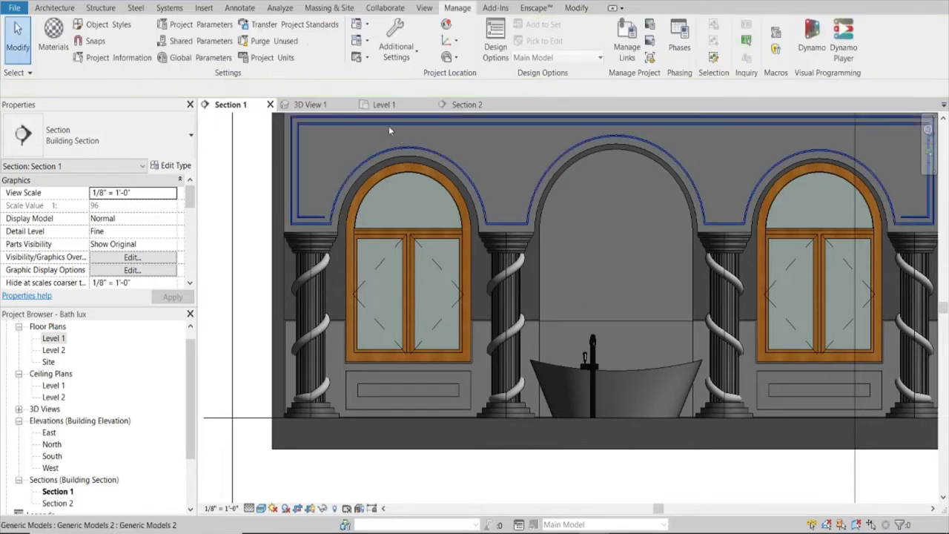
{"action": "left_click", "coordinate": [367, 169]}
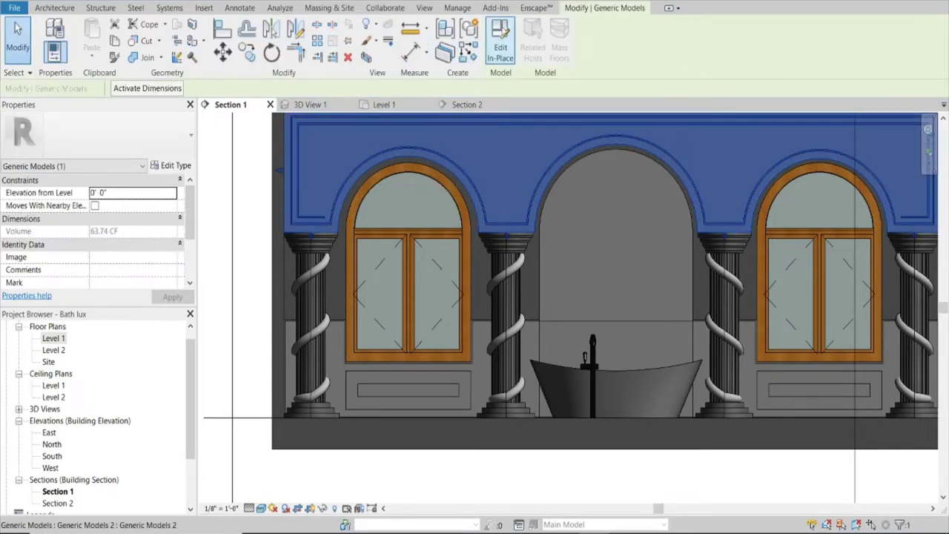
{"action": "left_click", "coordinate": [501, 41]}
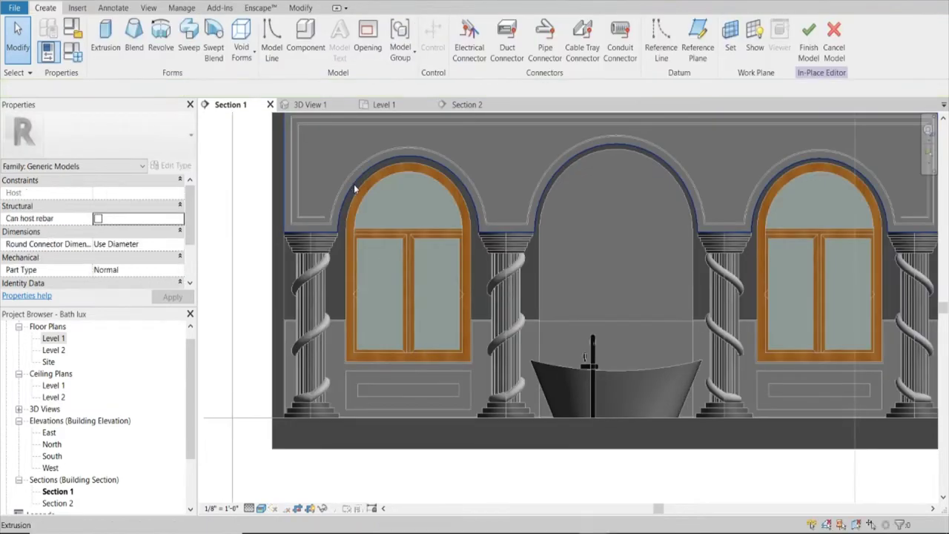
{"action": "left_click", "coordinate": [353, 184]}
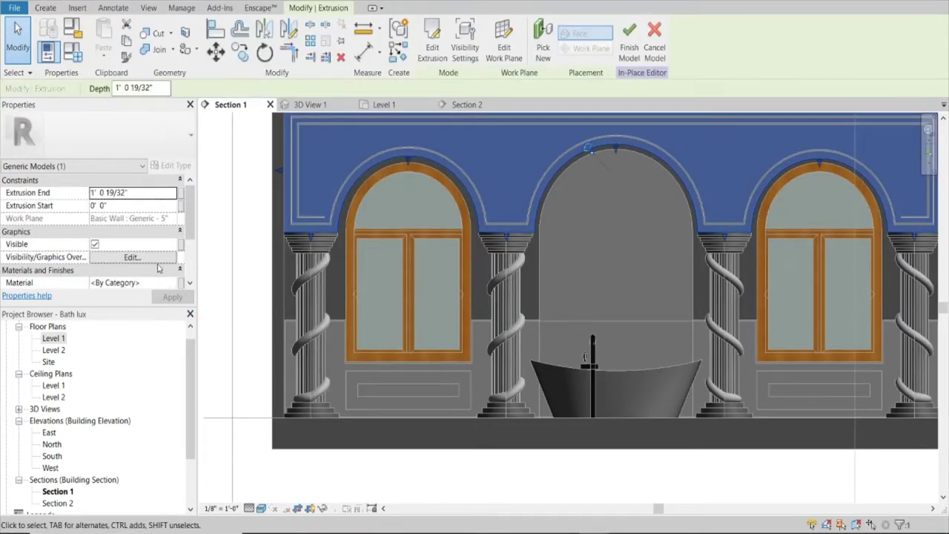
{"action": "left_click", "coordinate": [175, 285]}
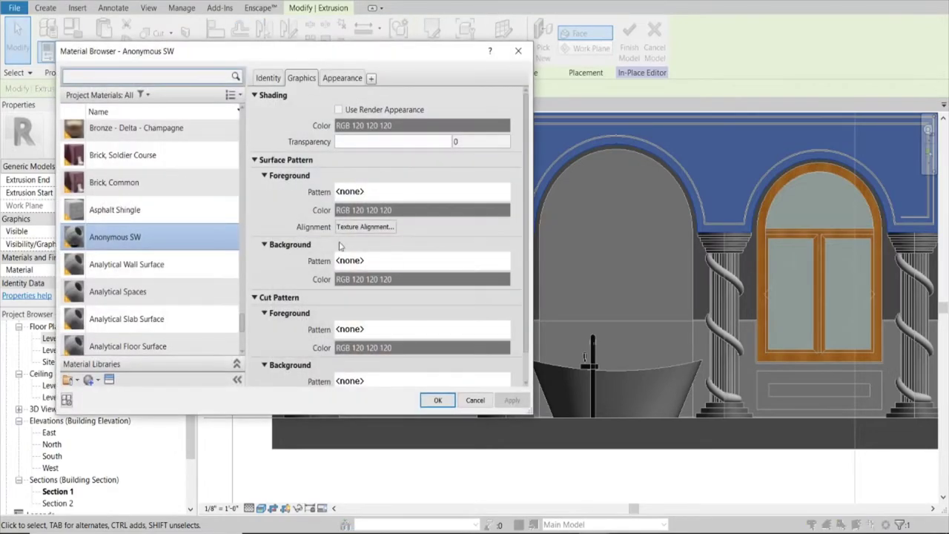
{"action": "left_click", "coordinate": [448, 407]}
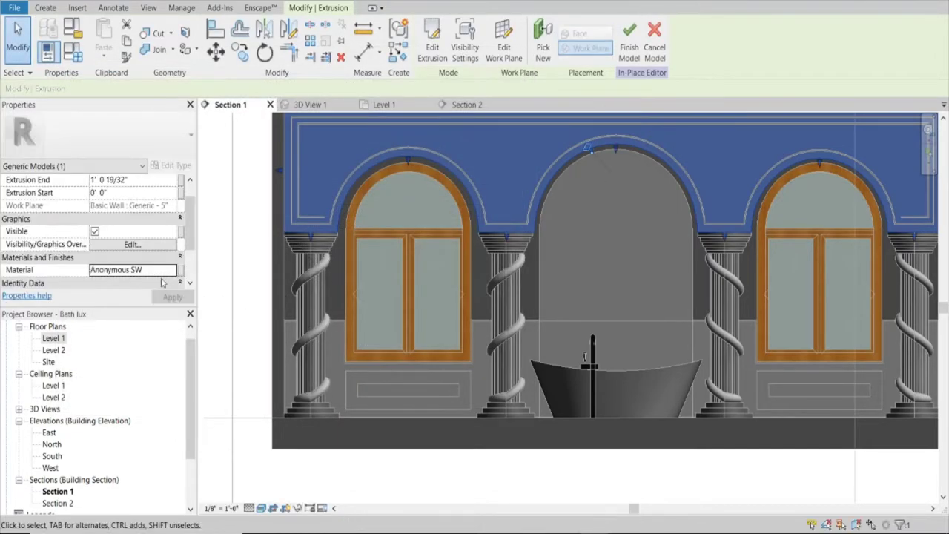
Finish the in-place frieze model and select the spiral column left of the bathtub
{"action": "left_click", "coordinate": [630, 36]}
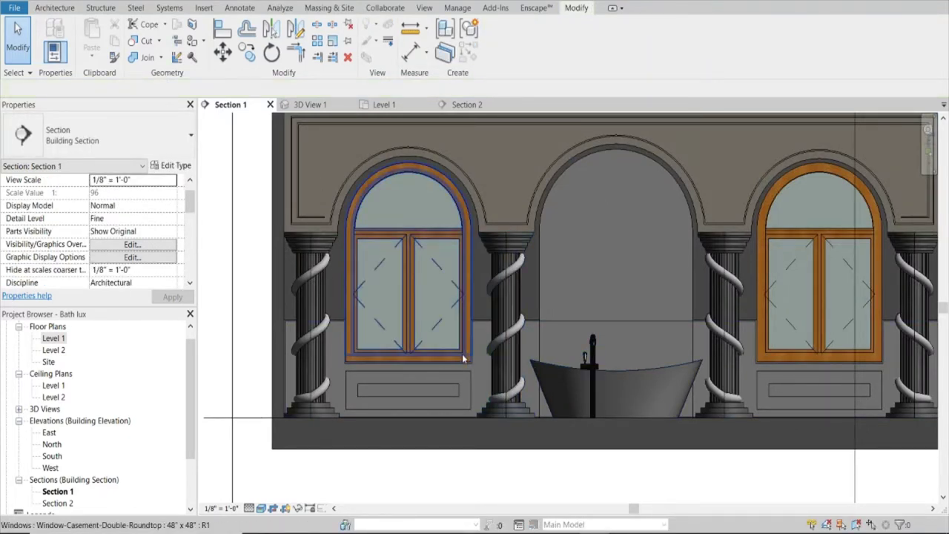
{"action": "scroll", "coordinate": [564, 274], "scroll_direction": "down", "scroll_amount": 2}
{"action": "scroll", "coordinate": [618, 247], "scroll_direction": "up", "scroll_amount": 1}
{"action": "key", "text": "alt+Tab"}
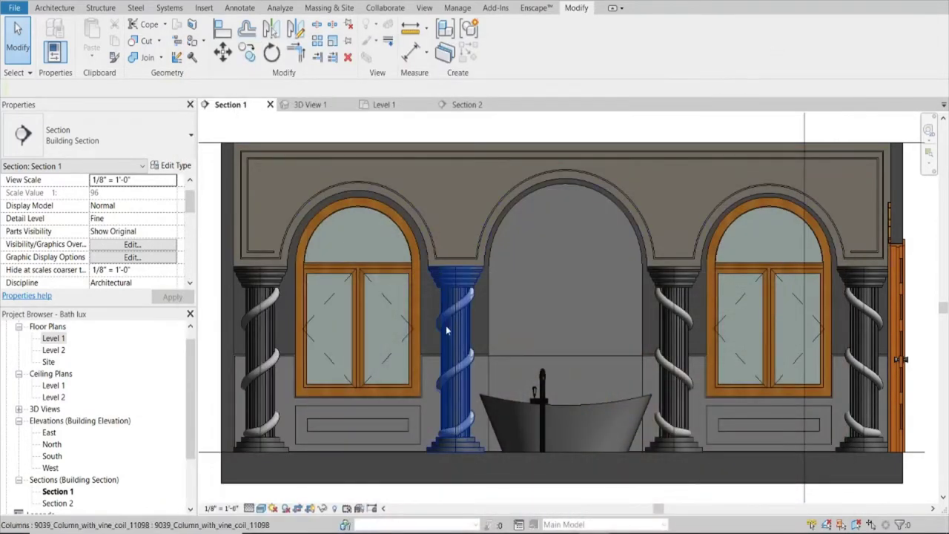
{"action": "left_click", "coordinate": [447, 330]}
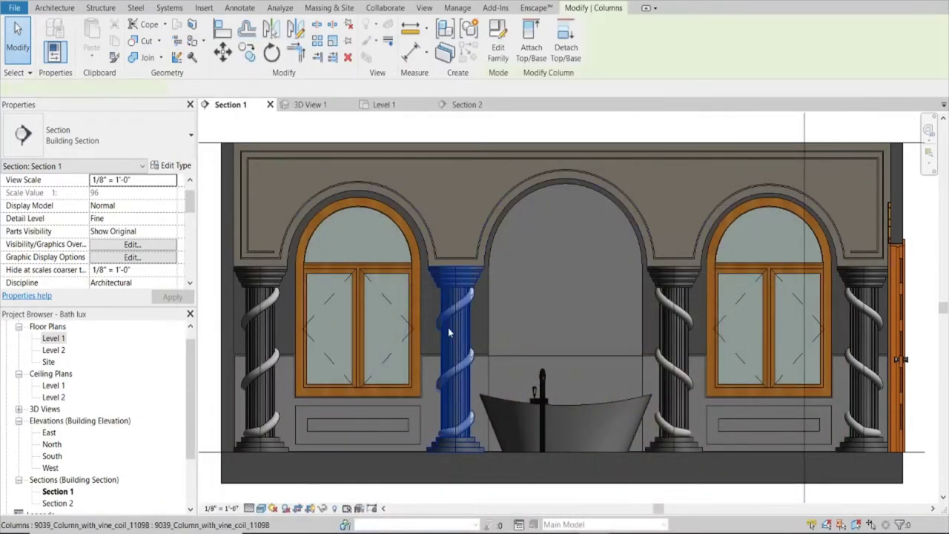
In the vine-coil column's type properties, change Column material from Concrete Column to Anonymous SW
{"action": "left_click", "coordinate": [161, 166]}
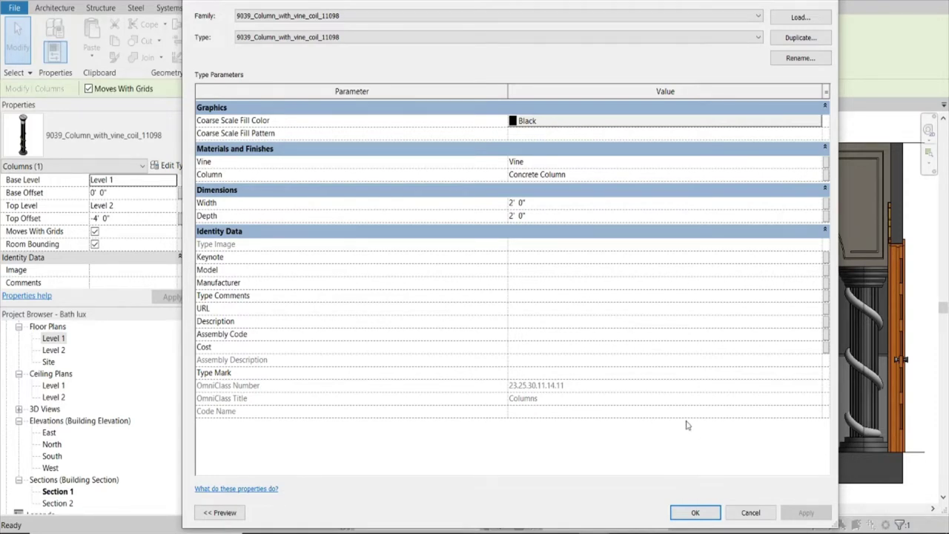
{"action": "left_click", "coordinate": [599, 176]}
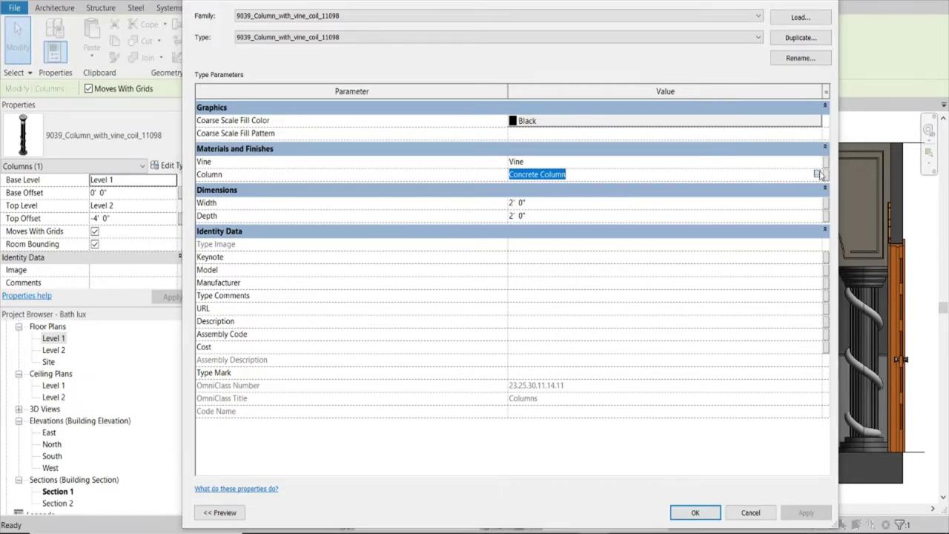
{"action": "left_click", "coordinate": [818, 174]}
{"action": "type", "text": "ANONY"}
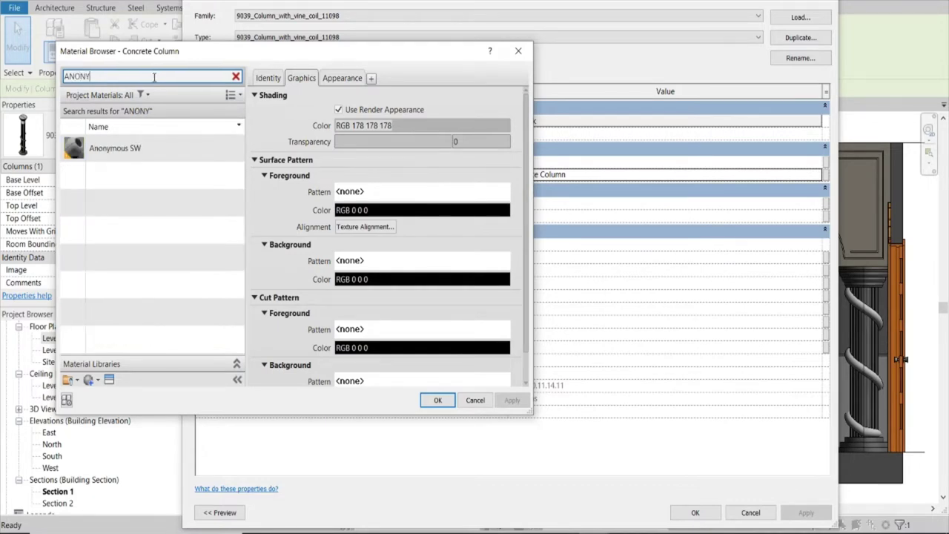
{"action": "left_click", "coordinate": [136, 154]}
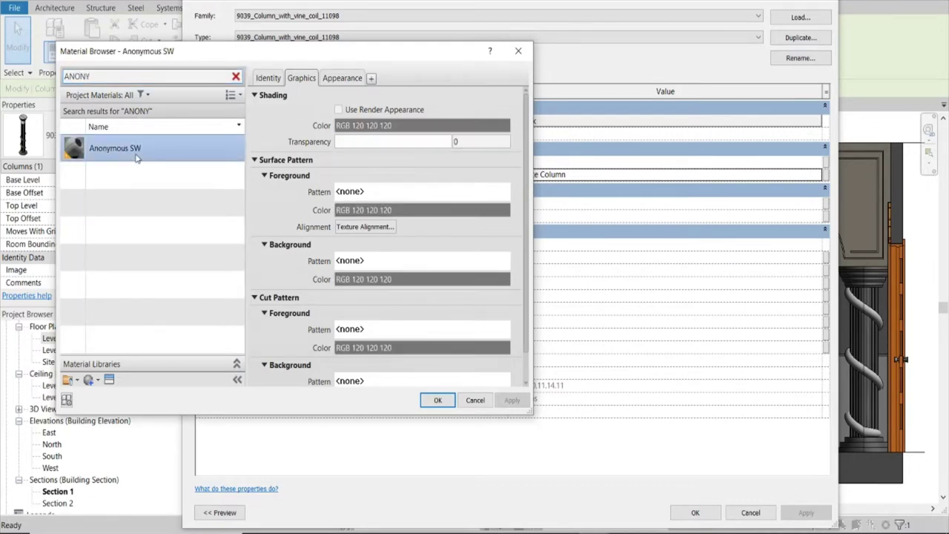
{"action": "left_click", "coordinate": [437, 400]}
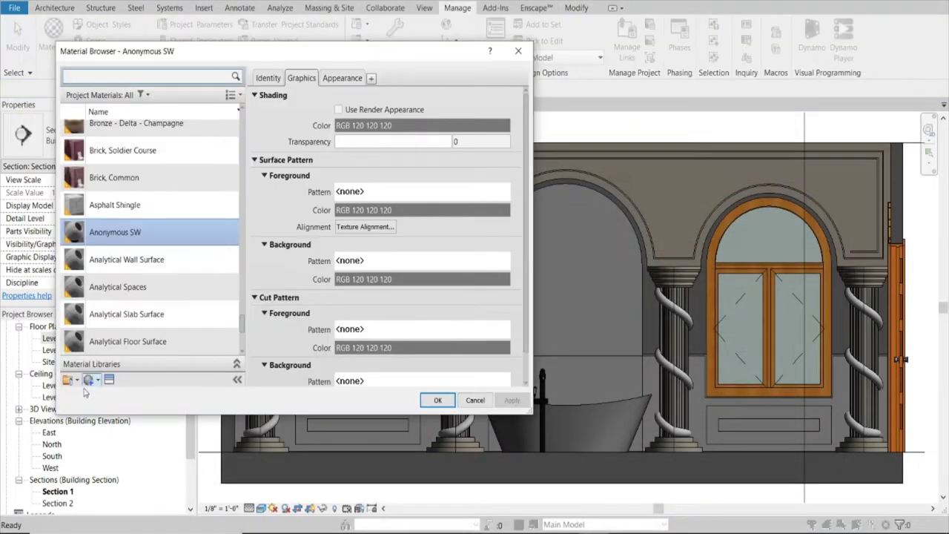
Create a new material named Marble Floor NEW with a marble image as its appearance
{"action": "left_click", "coordinate": [91, 380]}
{"action": "left_click", "coordinate": [111, 394]}
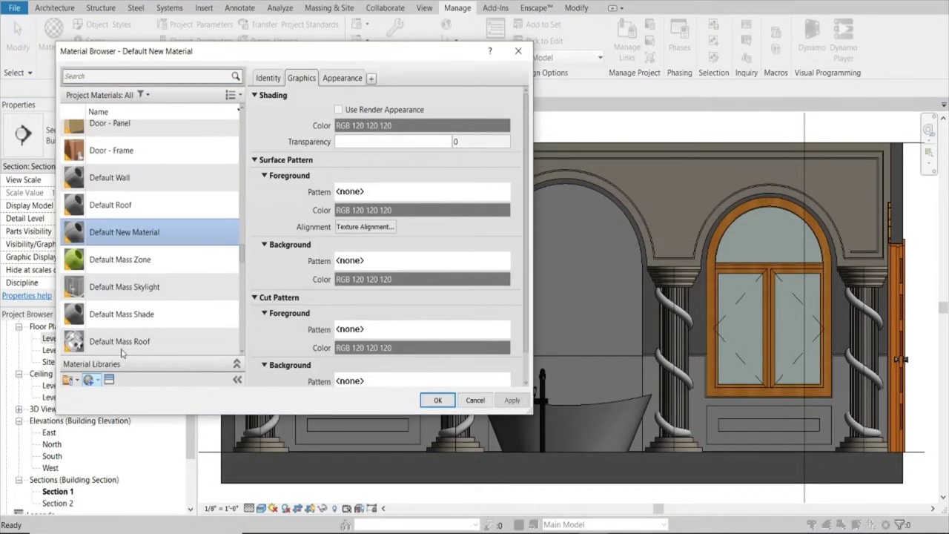
{"action": "right_click", "coordinate": [147, 236]}
{"action": "left_click", "coordinate": [189, 271]}
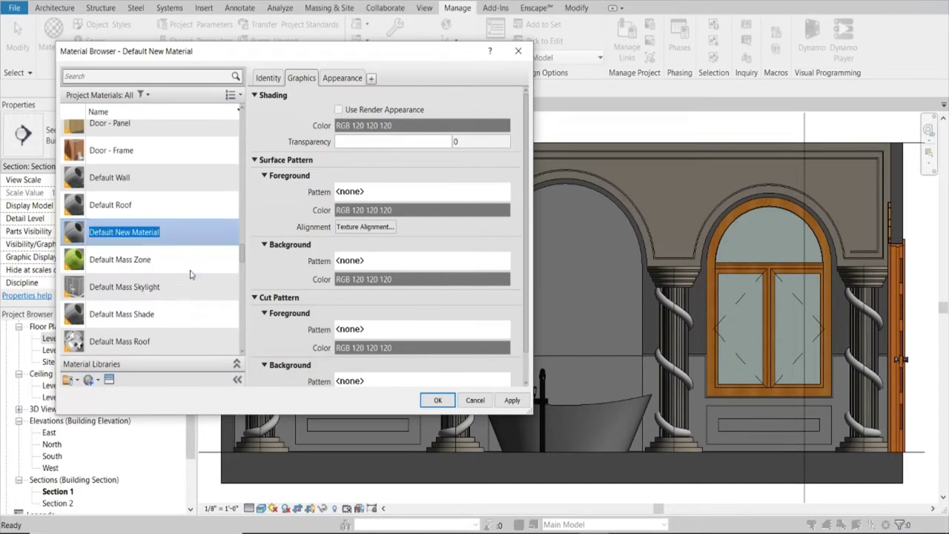
{"action": "type", "text": "Marble Floor NEW"}
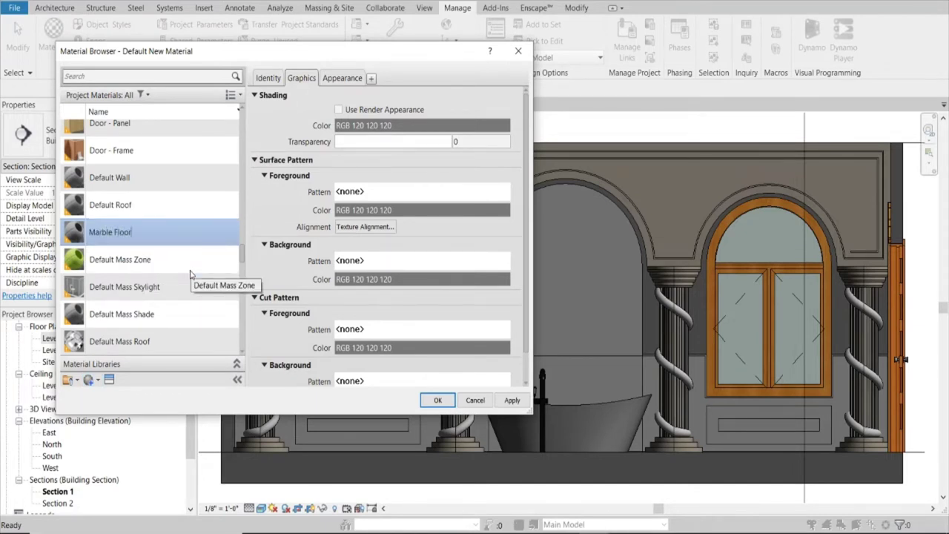
{"action": "left_click", "coordinate": [355, 78]}
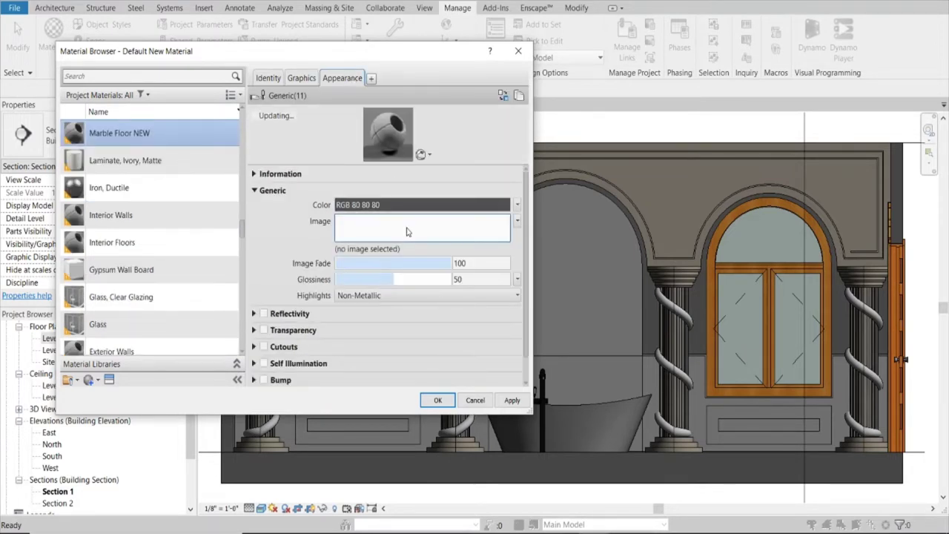
{"action": "left_click", "coordinate": [437, 400]}
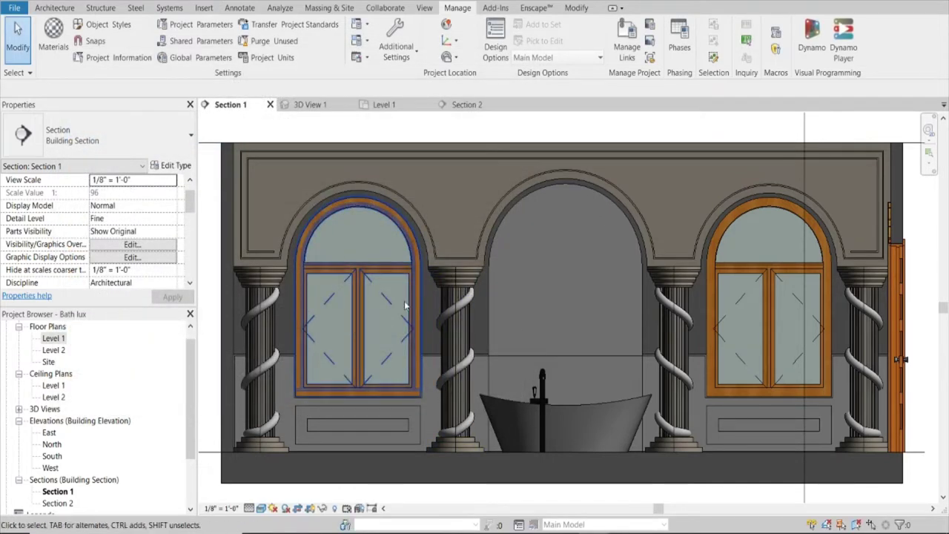
{"action": "key", "text": "p"}
{"action": "key", "text": "i"}
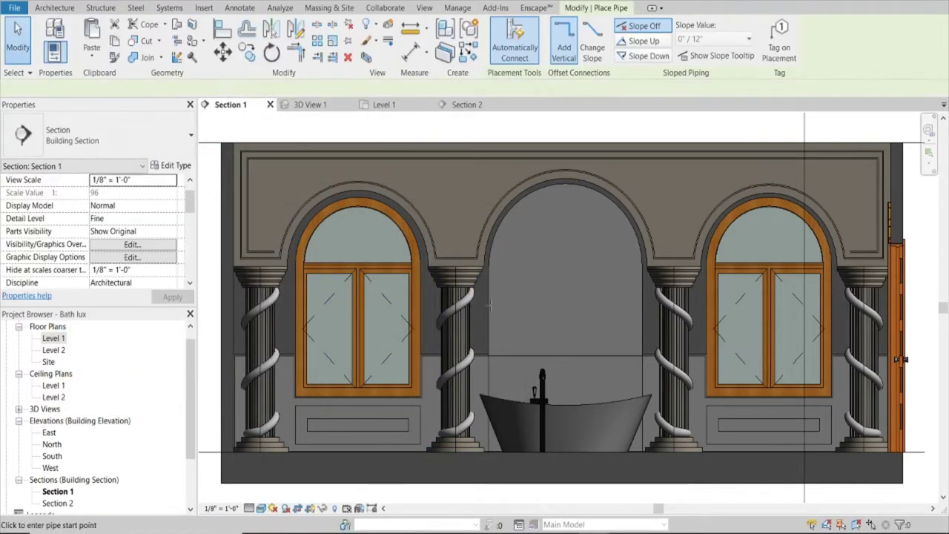
{"action": "key", "text": "Escape"}
{"action": "key", "text": "Escape"}
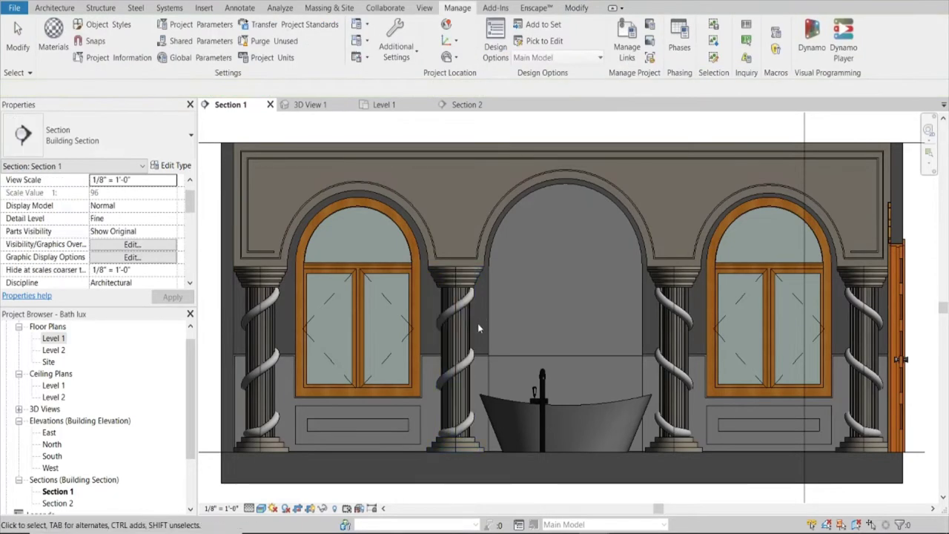
Paint the wall faces around the arched windows with Marble Floor NEW and preview in Enscape
{"action": "key", "text": "p"}
{"action": "key", "text": "t"}
{"action": "type", "text": "MARBL"}
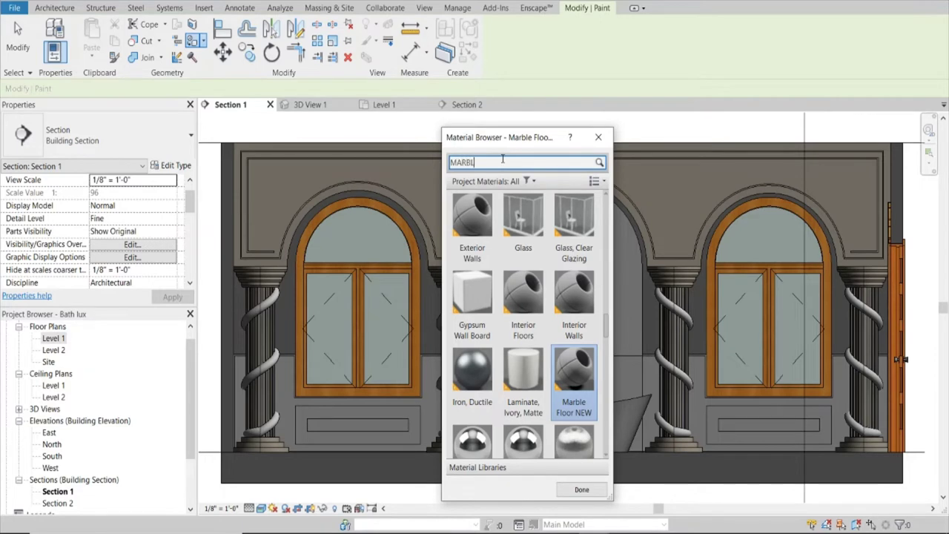
{"action": "type", "text": "E"}
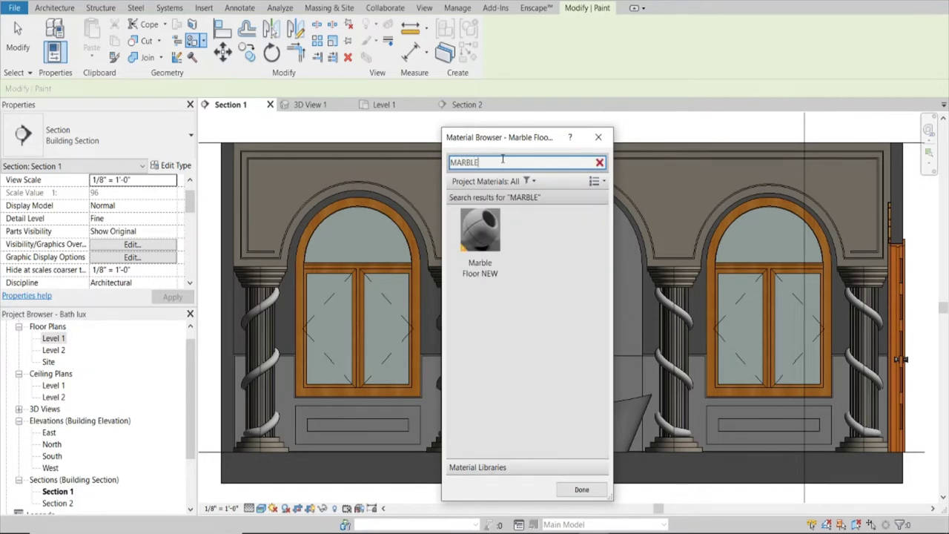
{"action": "left_click", "coordinate": [480, 236]}
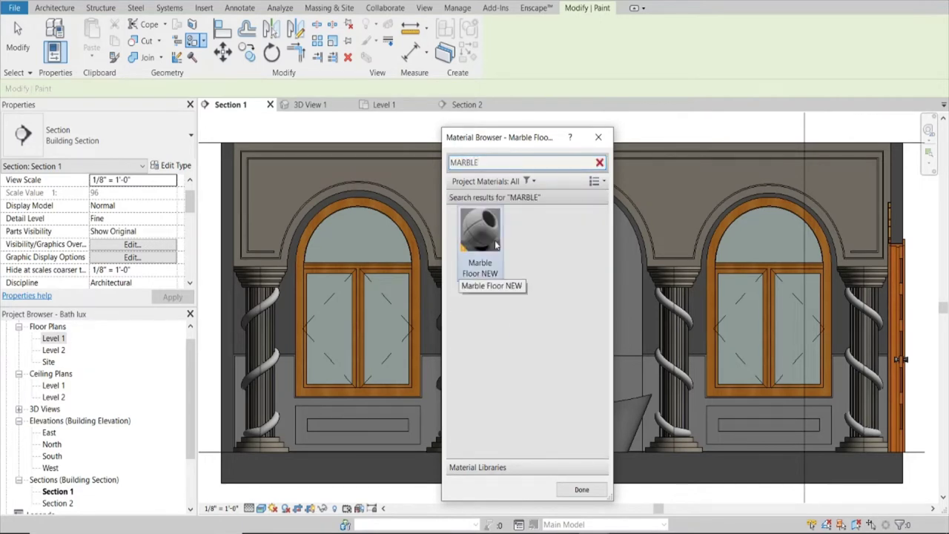
{"action": "left_click", "coordinate": [284, 313]}
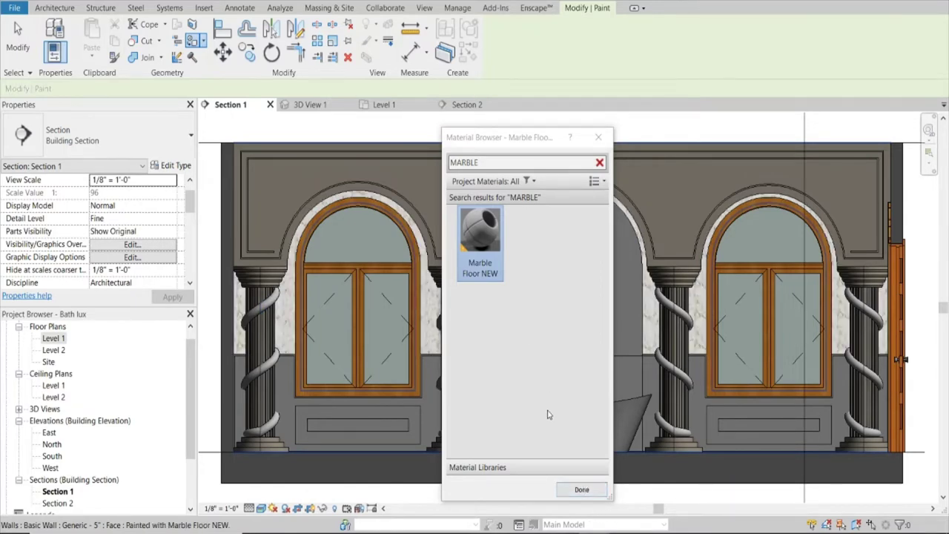
{"action": "left_click", "coordinate": [582, 489]}
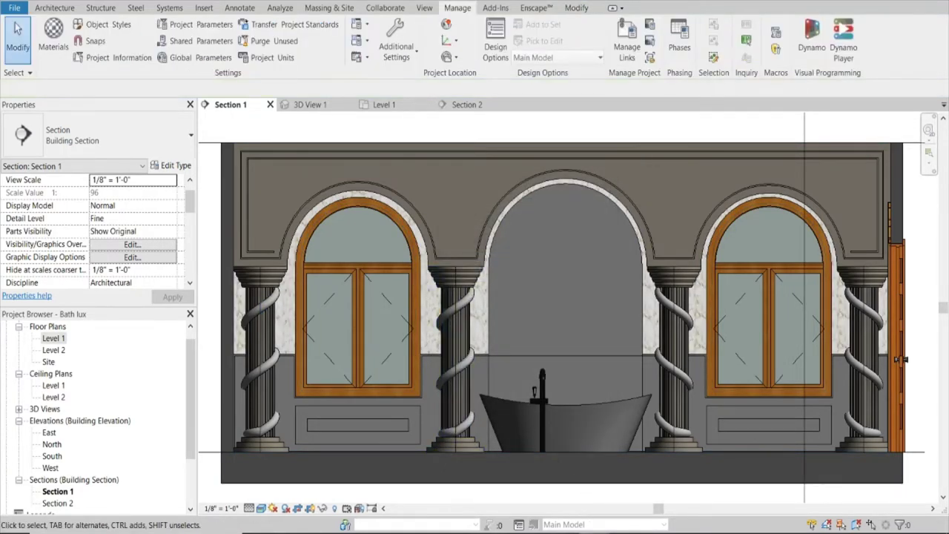
{"action": "left_click", "coordinate": [657, 490]}
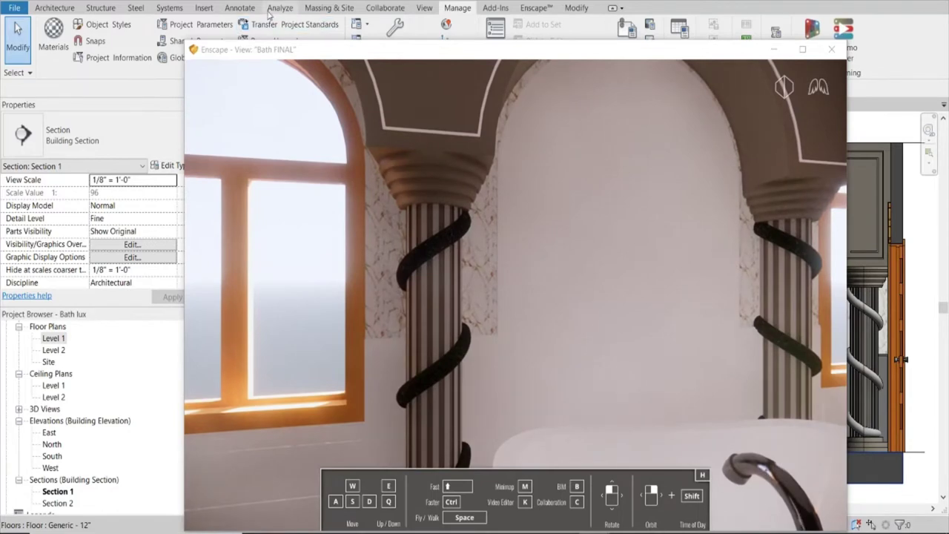
{"action": "left_click", "coordinate": [464, 7]}
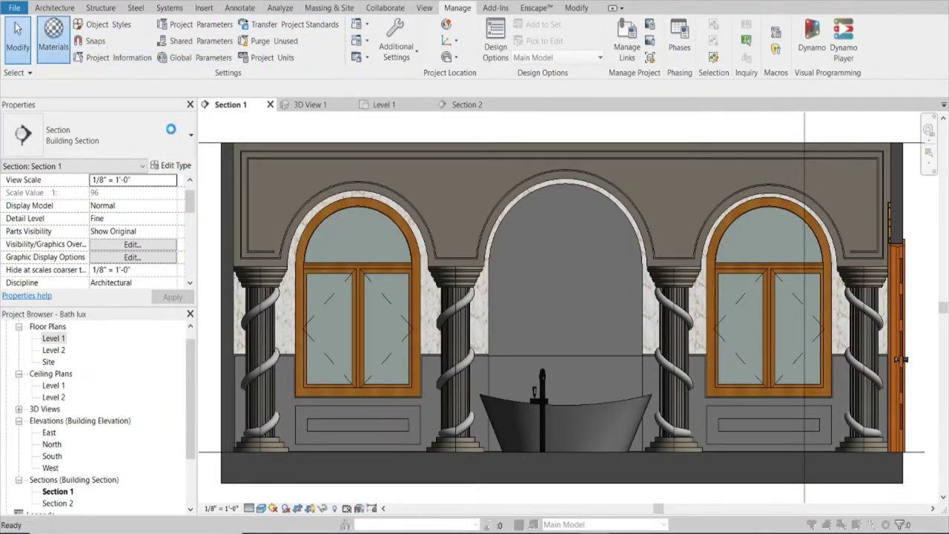
Change the Marble Floor NEW texture width and check the rescaled marble in Enscape
{"action": "left_click", "coordinate": [53, 34]}
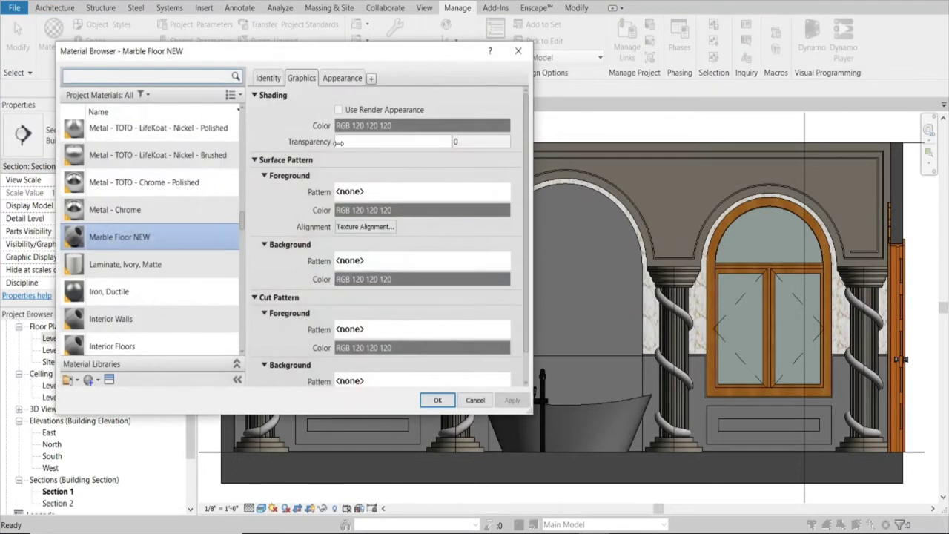
{"action": "left_click", "coordinate": [343, 80]}
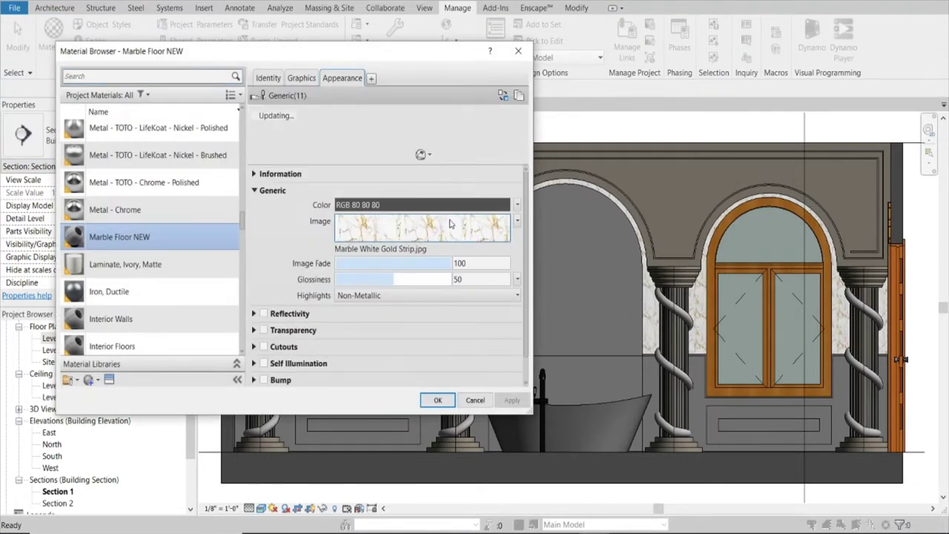
{"action": "left_click", "coordinate": [446, 233]}
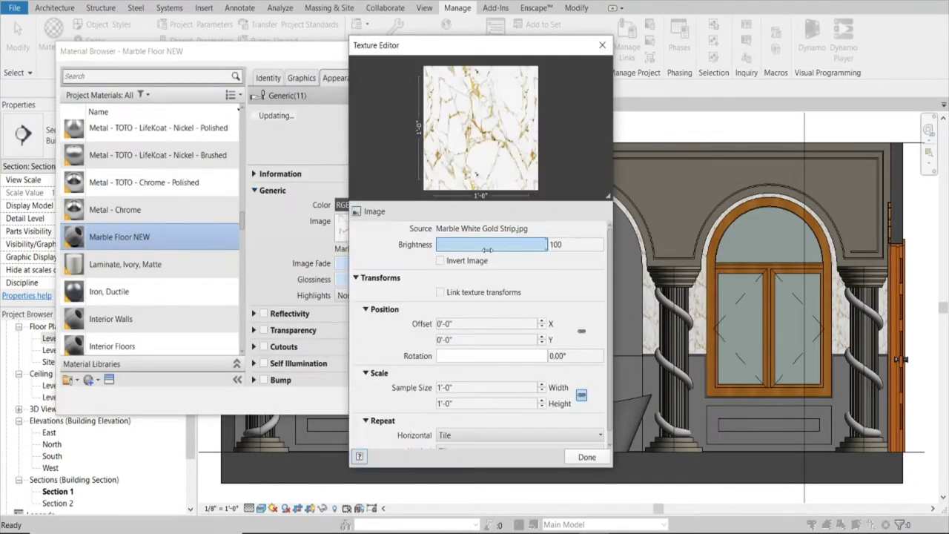
{"action": "left_click", "coordinate": [494, 387]}
{"action": "type", "text": "60"}
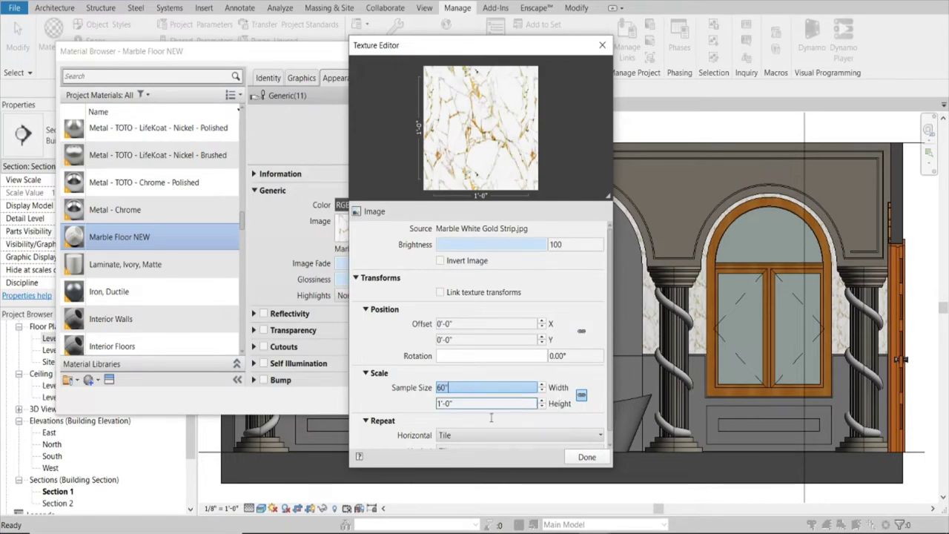
{"action": "key", "text": "Tab"}
{"action": "left_click", "coordinate": [587, 457]}
{"action": "left_click", "coordinate": [512, 401]}
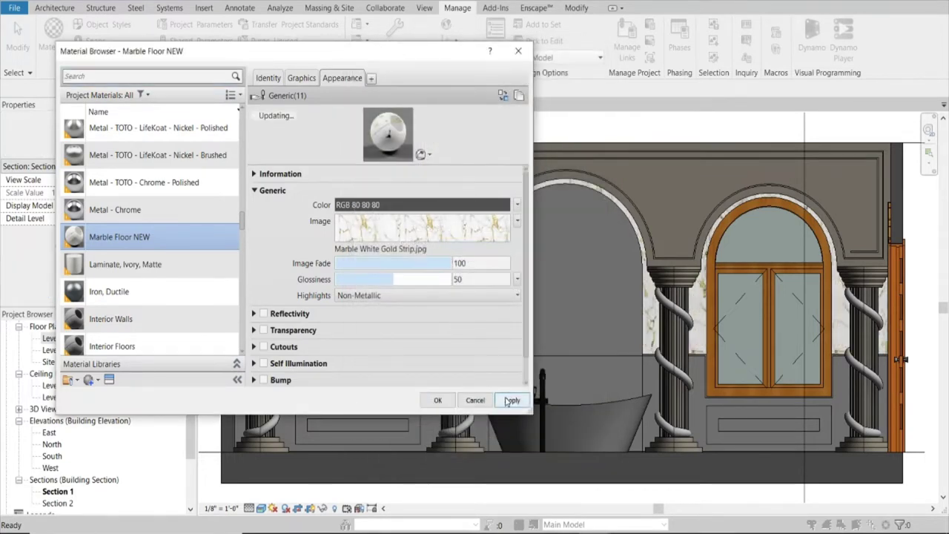
{"action": "left_click", "coordinate": [627, 482]}
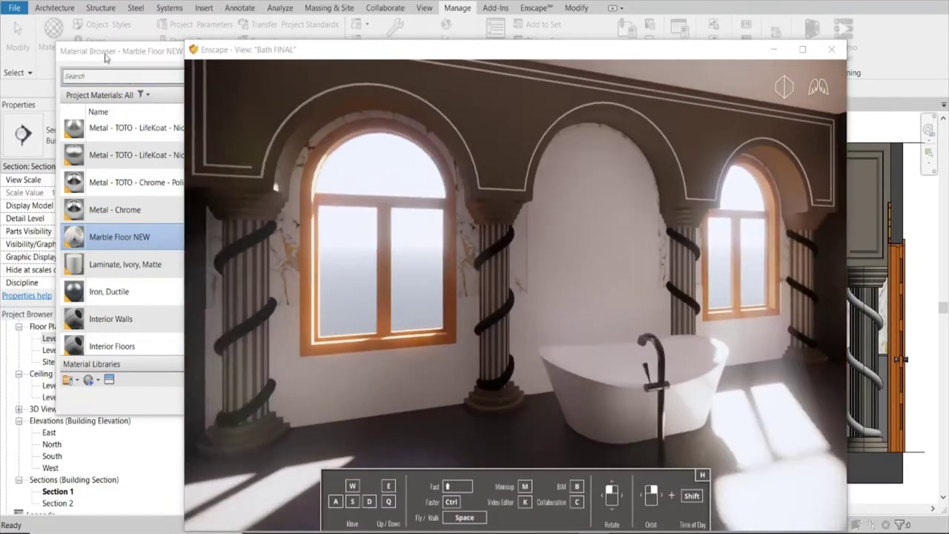
Set the marble texture sample size to 3'-0" and raise glossiness from 50 to 79
{"action": "left_click", "coordinate": [105, 58]}
{"action": "left_click", "coordinate": [342, 227]}
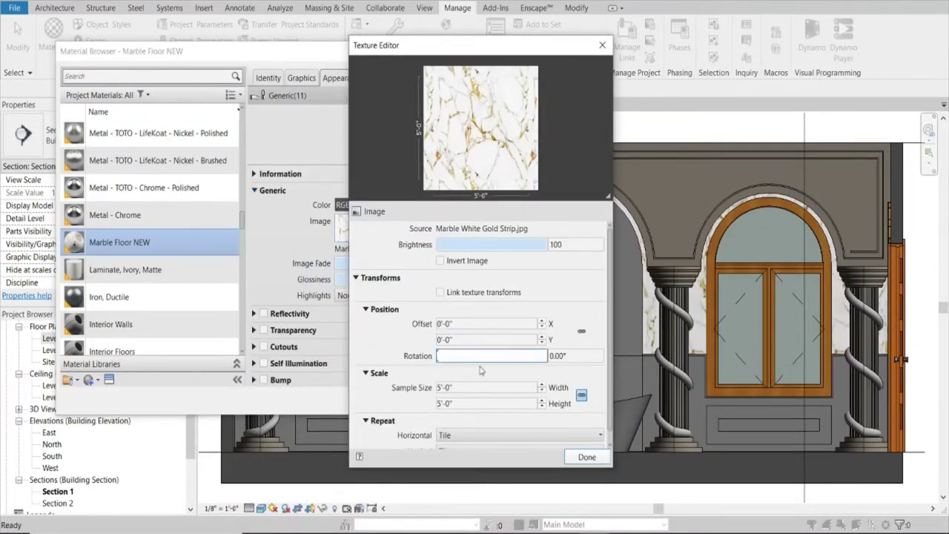
{"action": "left_click", "coordinate": [465, 387]}
{"action": "type", "text": "36"}
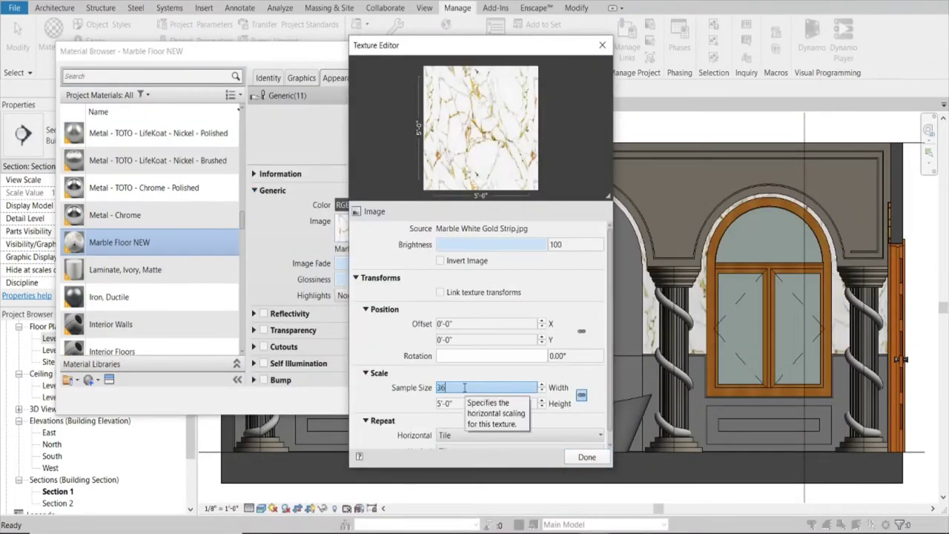
{"action": "key", "text": "Return"}
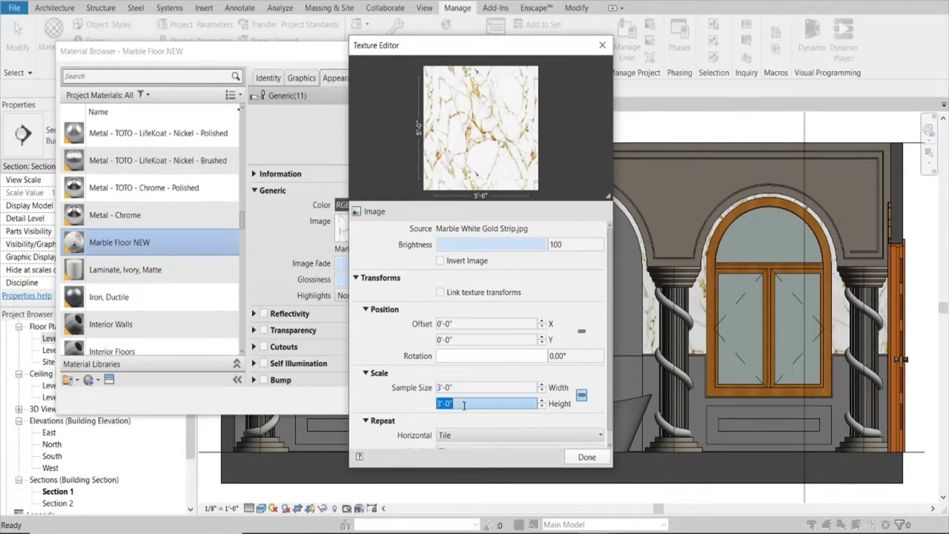
{"action": "left_click", "coordinate": [587, 457]}
{"action": "left_click", "coordinate": [512, 401]}
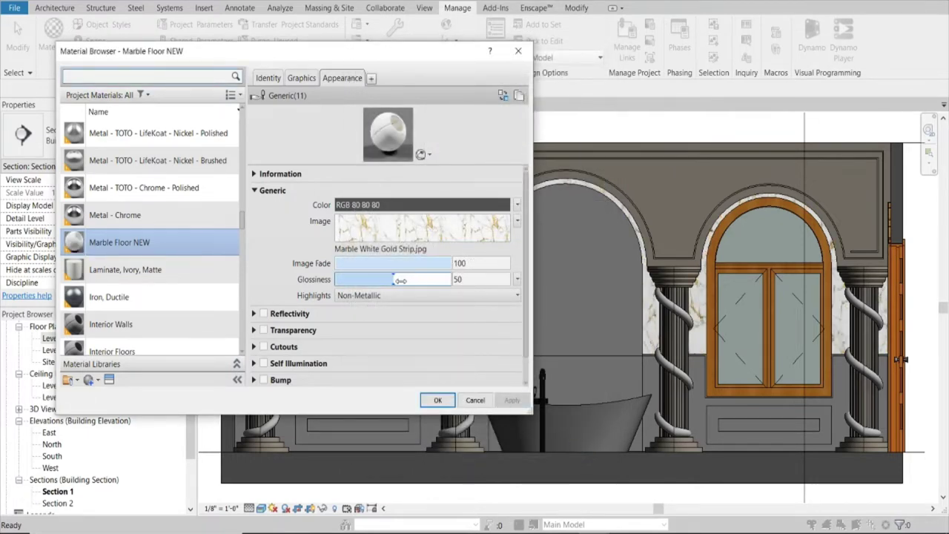
{"action": "left_click_drag", "start_coordinate": [403, 278], "coordinate": [427, 279]}
{"action": "left_click", "coordinate": [513, 401]}
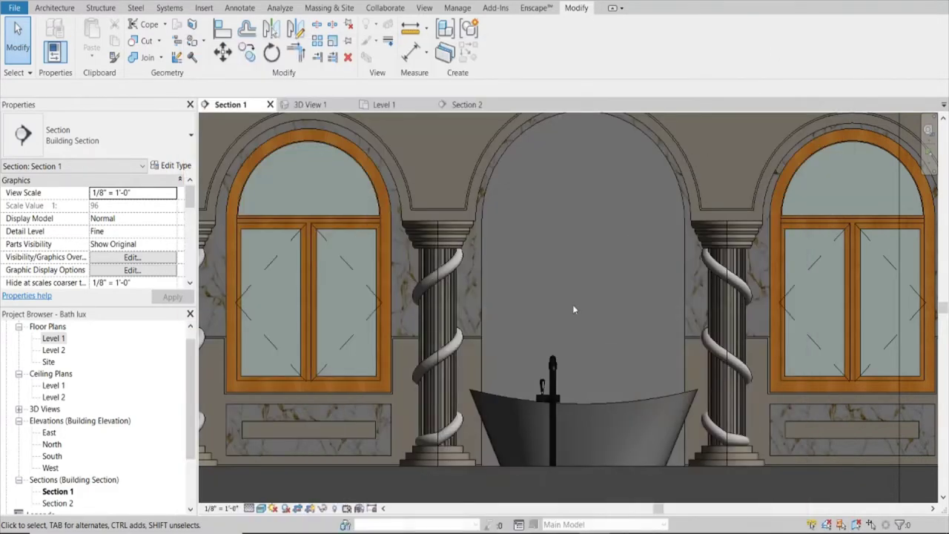
In the Level 1 plan, paint the bathroom floor with Marble Floor NEW
{"action": "scroll", "coordinate": [530, 364], "scroll_direction": "down", "scroll_amount": 4}
{"action": "scroll", "coordinate": [573, 319], "scroll_direction": "up", "scroll_amount": 2}
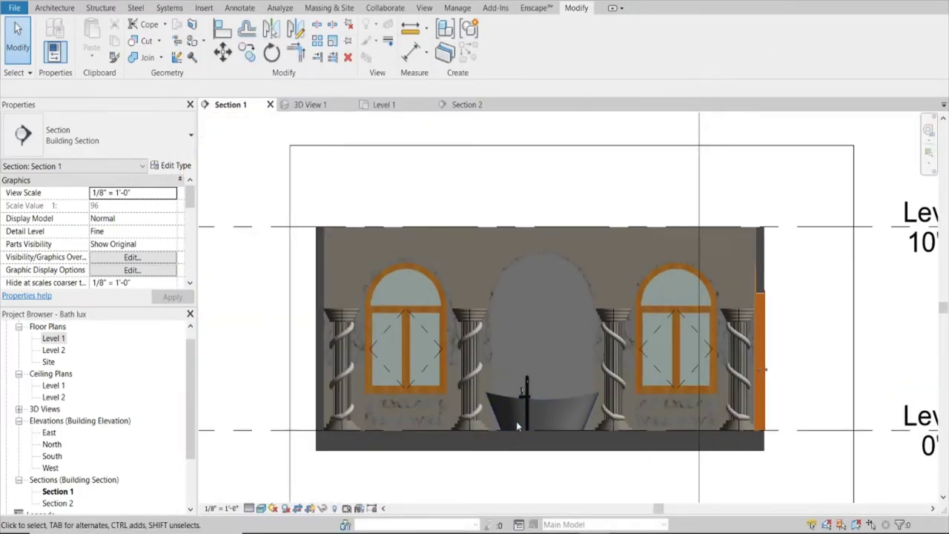
{"action": "scroll", "coordinate": [486, 407], "scroll_direction": "up", "scroll_amount": 1}
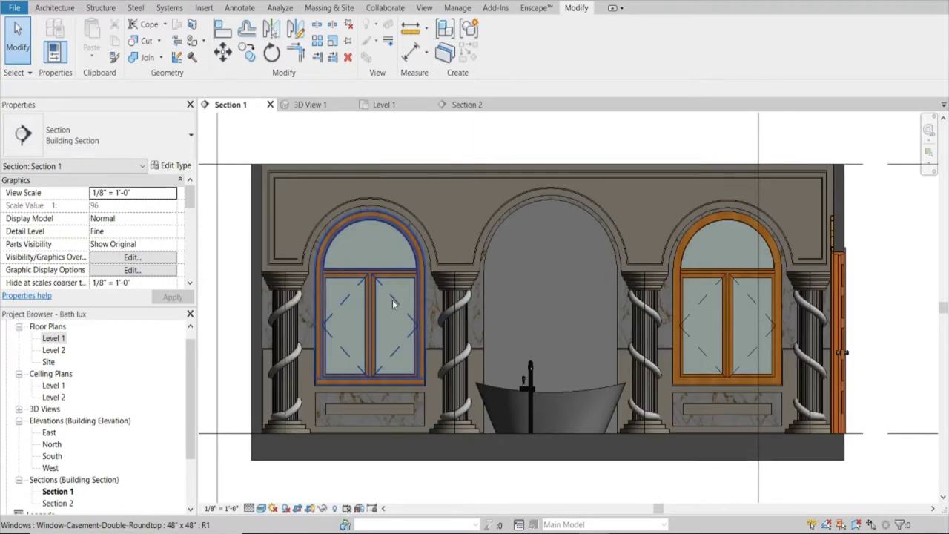
{"action": "left_click", "coordinate": [392, 104]}
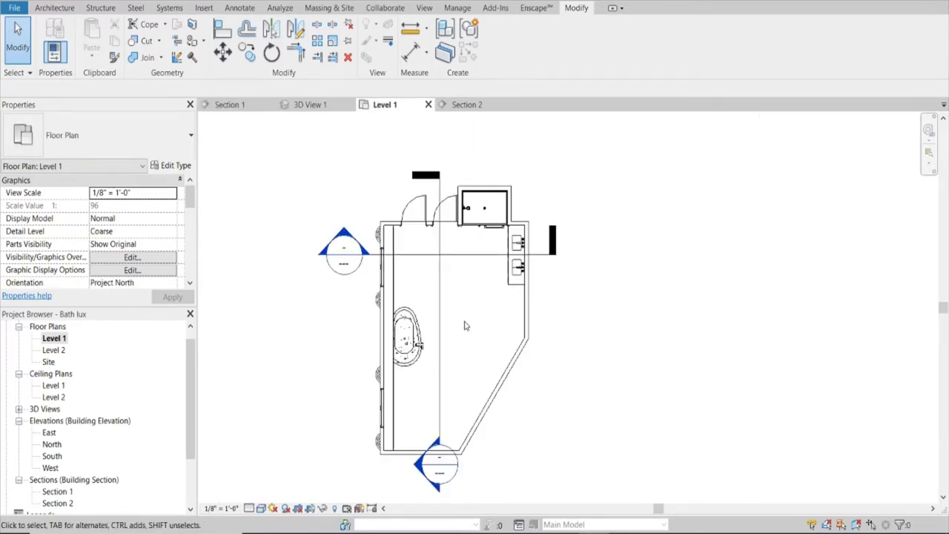
{"action": "scroll", "coordinate": [466, 326], "scroll_direction": "up", "scroll_amount": 2}
{"action": "key", "text": "p"}
{"action": "key", "text": "t"}
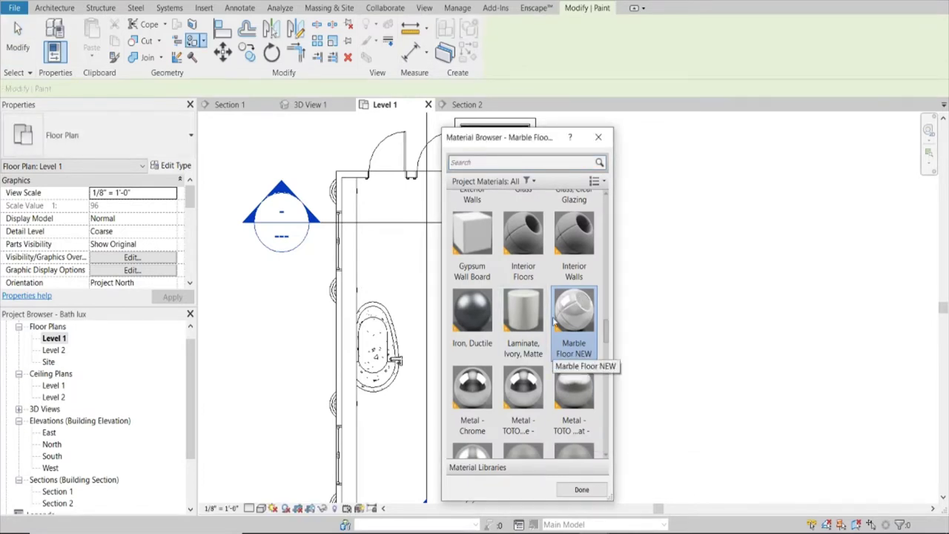
{"action": "left_click", "coordinate": [401, 304]}
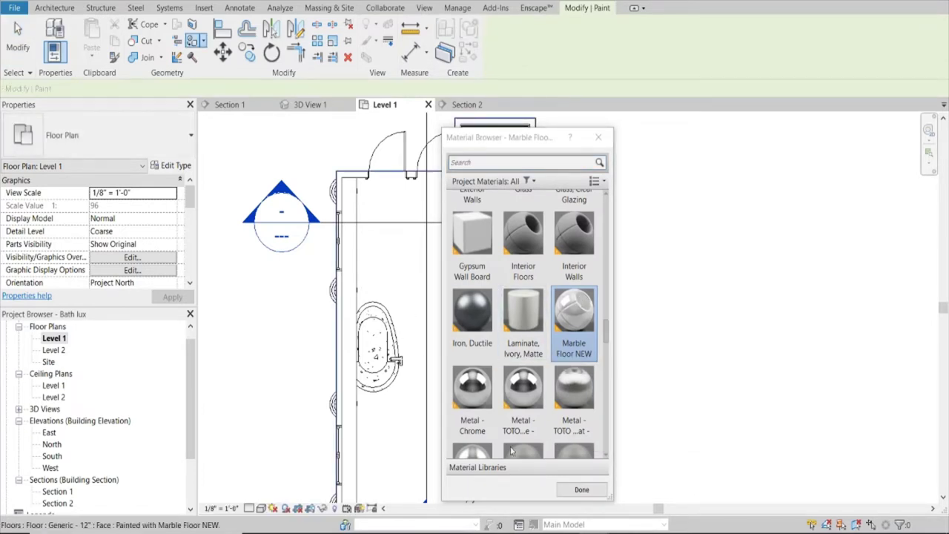
{"action": "left_click", "coordinate": [592, 494]}
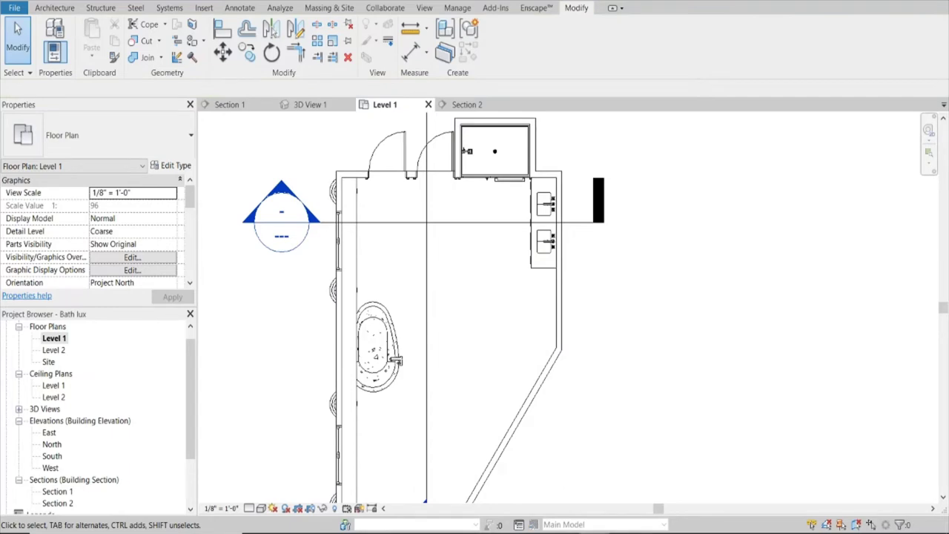
{"action": "left_click", "coordinate": [606, 473]}
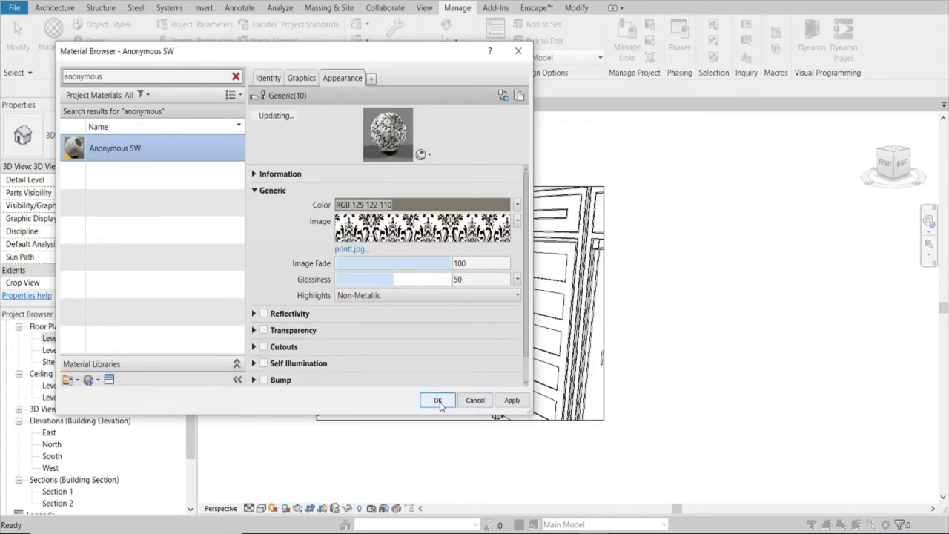
Confirm the Anonymous SW damask material and review the columns and bands in the Enscape render
{"action": "left_click", "coordinate": [438, 401]}
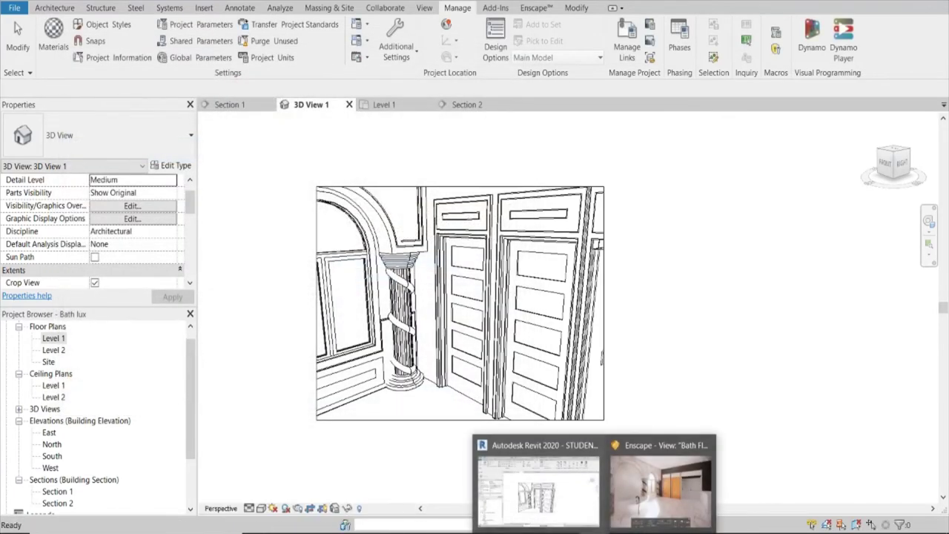
{"action": "left_click", "coordinate": [660, 482]}
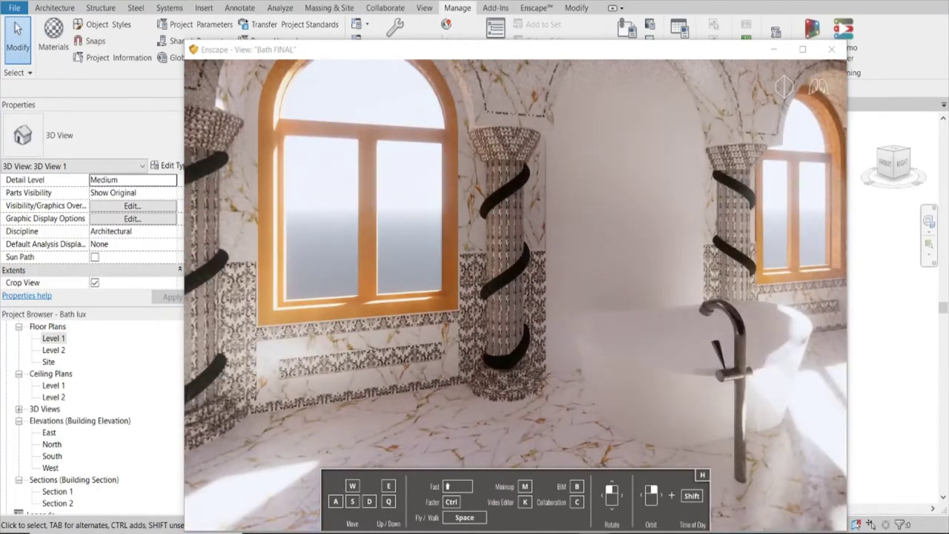
{"action": "left_click", "coordinate": [775, 50]}
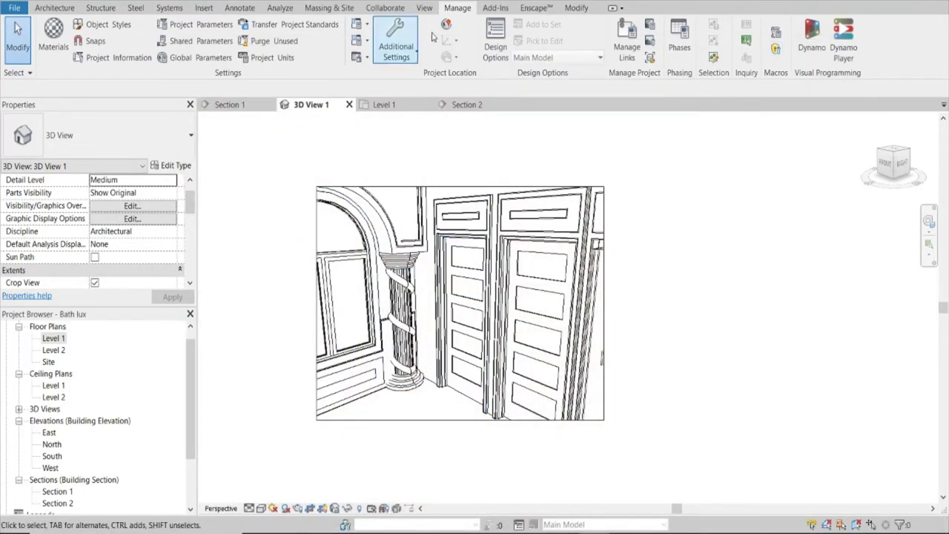
Set the spiral column type's shaft material to Bronze - Delta - Champagne and apply it
{"action": "left_click", "coordinate": [406, 264]}
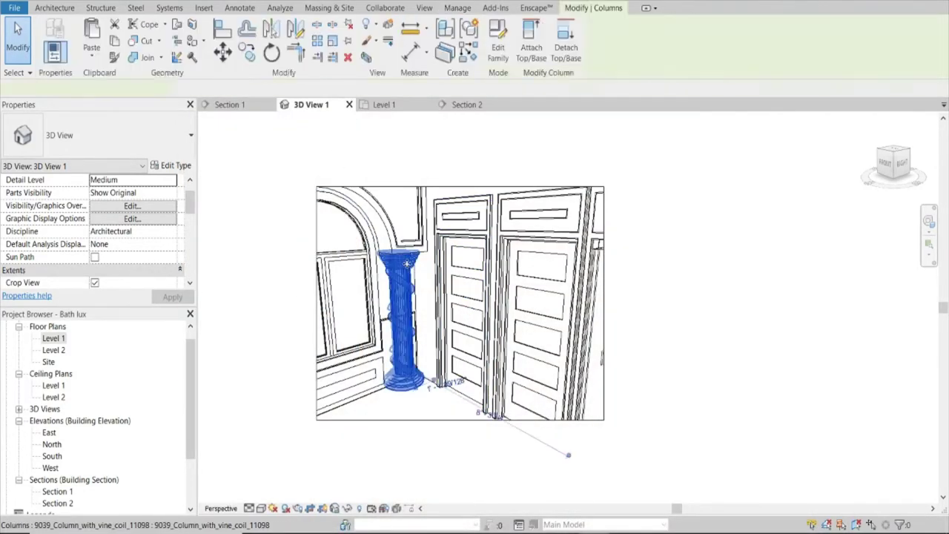
{"action": "left_click", "coordinate": [176, 166]}
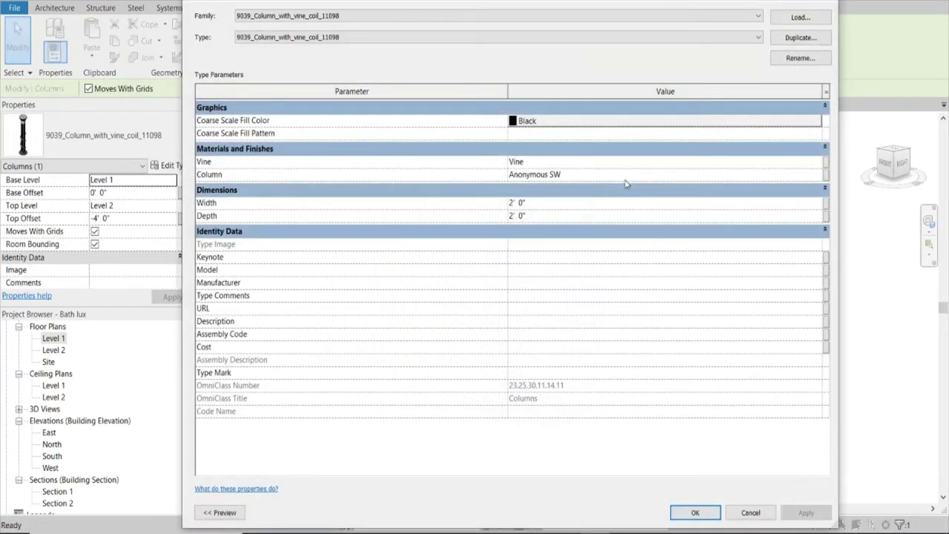
{"action": "left_click", "coordinate": [720, 171]}
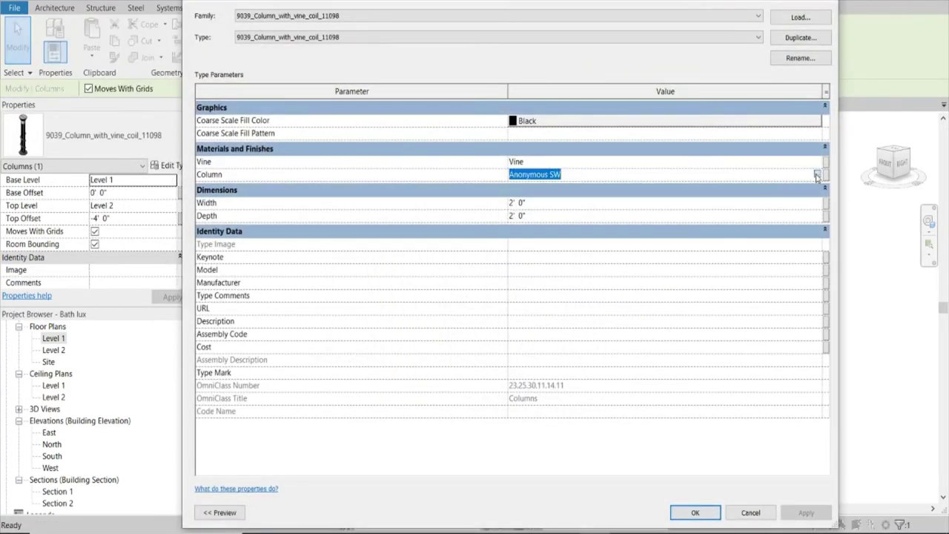
{"action": "left_click", "coordinate": [816, 175]}
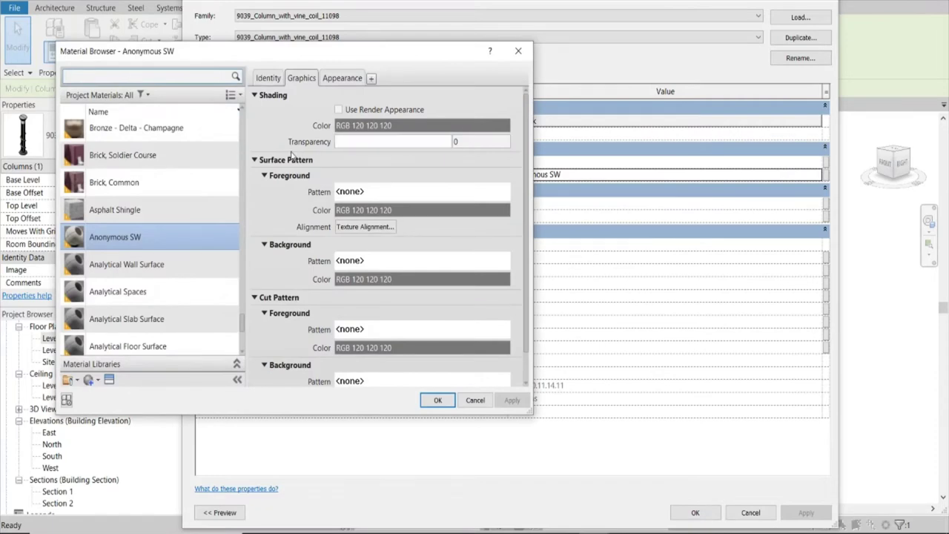
{"action": "left_click", "coordinate": [165, 135]}
{"action": "left_click", "coordinate": [436, 400]}
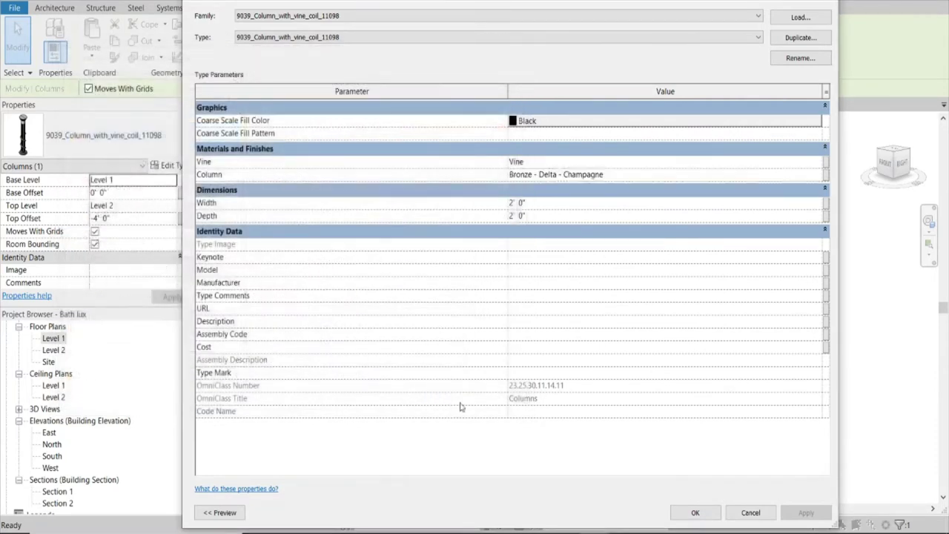
{"action": "left_click", "coordinate": [790, 518]}
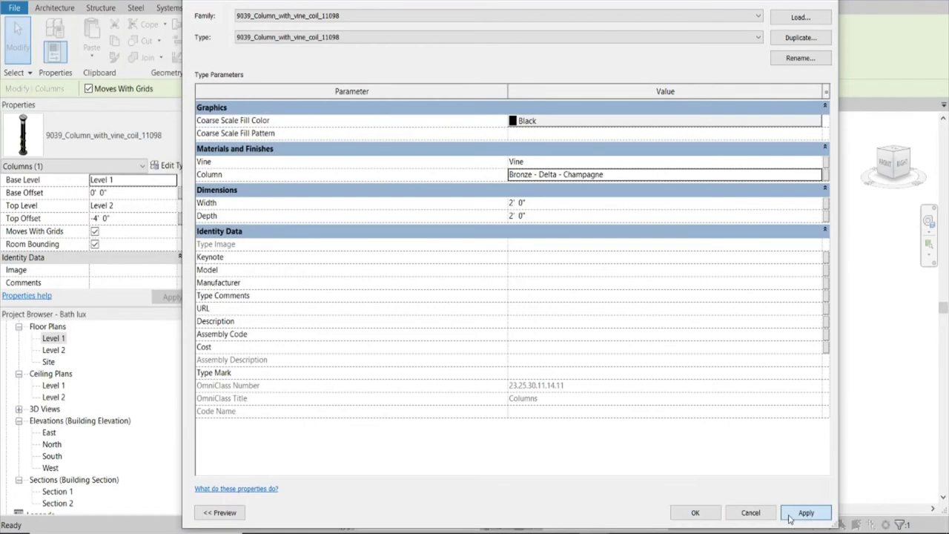
Inspect the bronze spiral columns in Enscape and accept the column type changes
{"action": "left_click", "coordinate": [623, 489]}
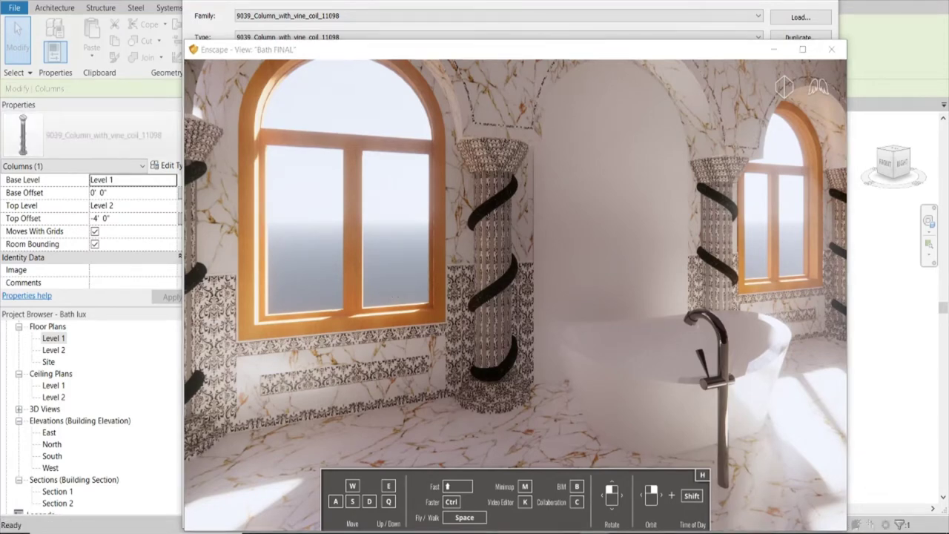
{"action": "left_click_drag", "start_coordinate": [404, 270], "coordinate": [411, 273]}
{"action": "scroll", "coordinate": [410, 271], "scroll_direction": "up", "scroll_amount": 3}
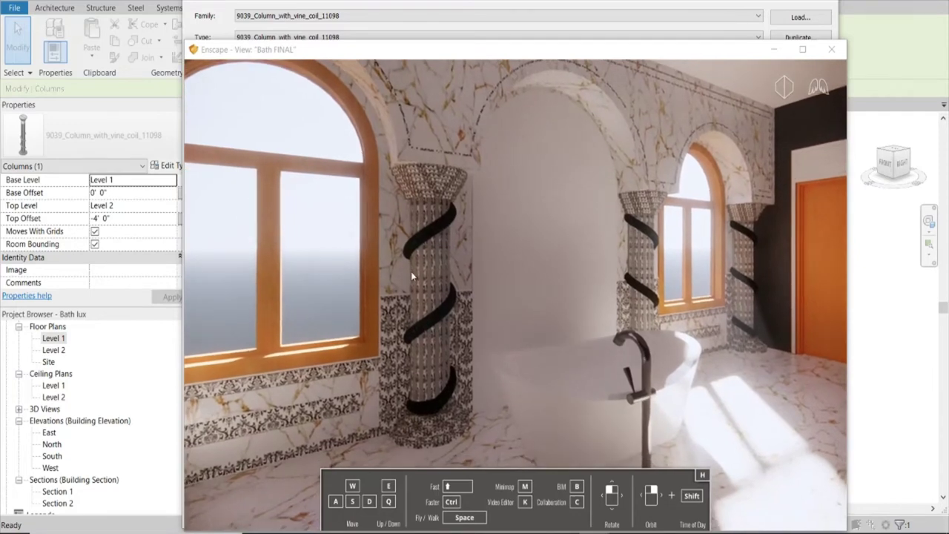
{"action": "scroll", "coordinate": [414, 270], "scroll_direction": "down", "scroll_amount": 3}
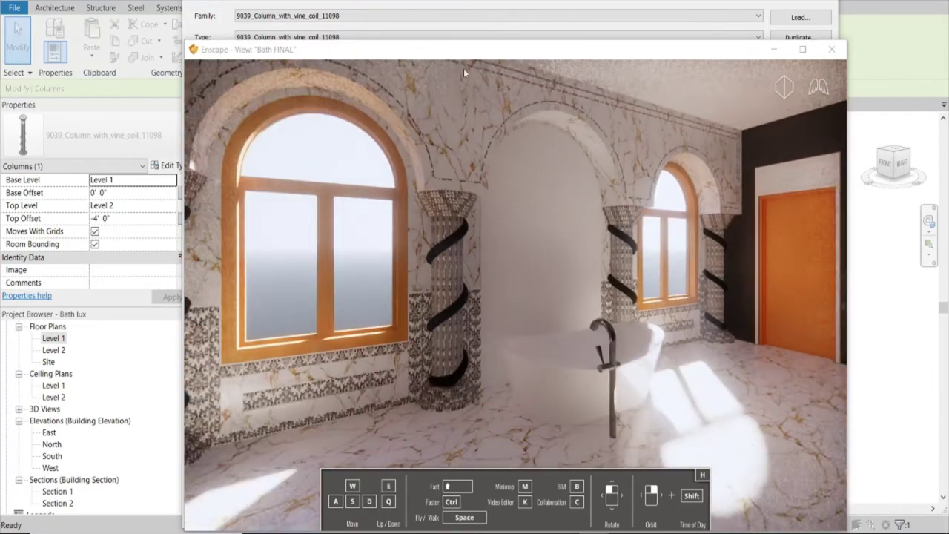
{"action": "left_click", "coordinate": [458, 2]}
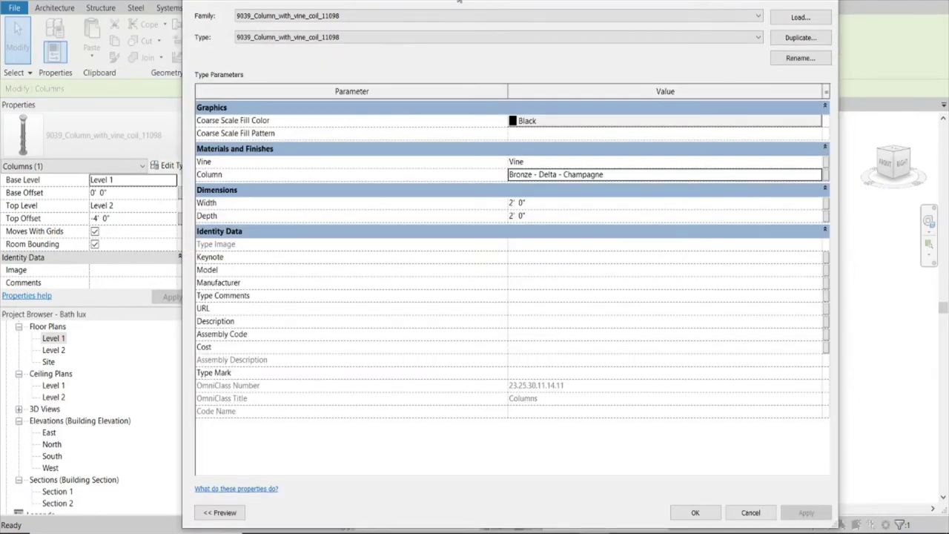
{"action": "left_click", "coordinate": [705, 514]}
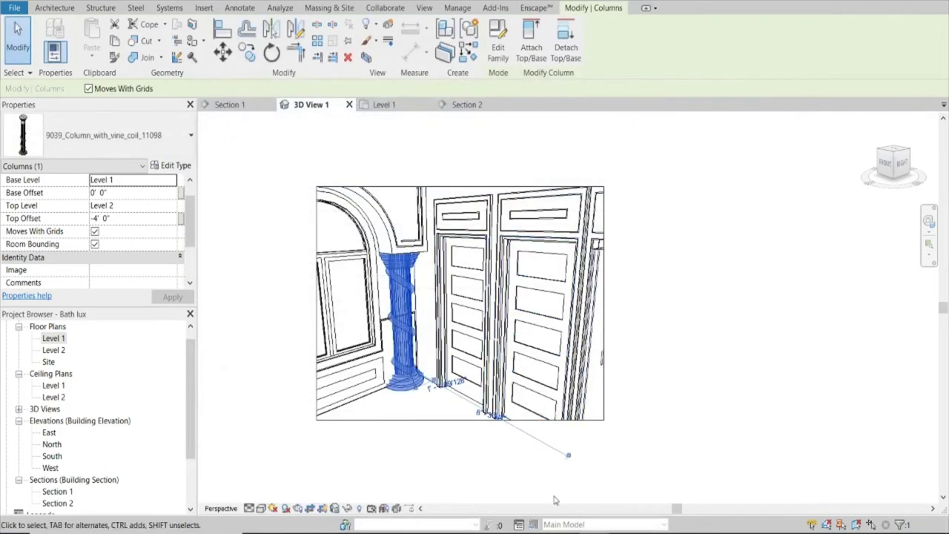
{"action": "left_click", "coordinate": [660, 482]}
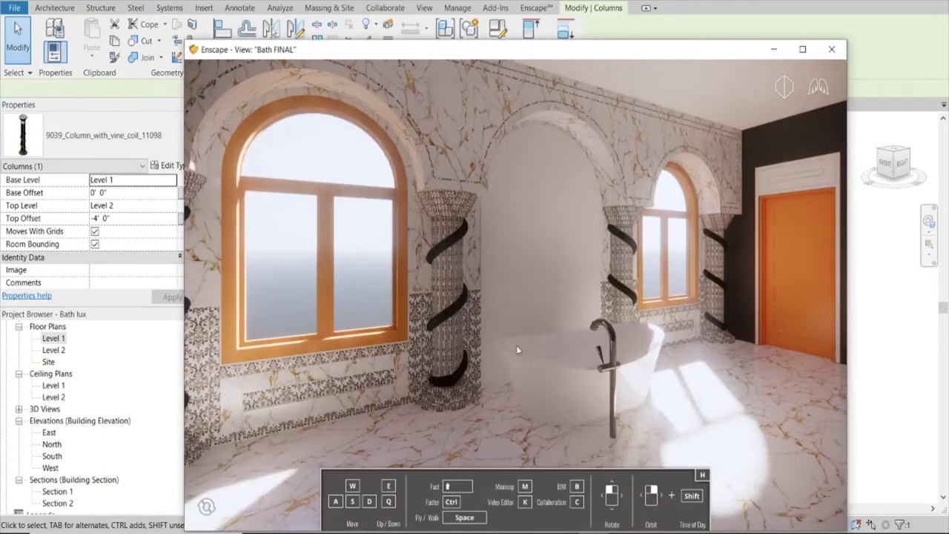
{"action": "scroll", "coordinate": [510, 348], "scroll_direction": "up", "scroll_amount": 5}
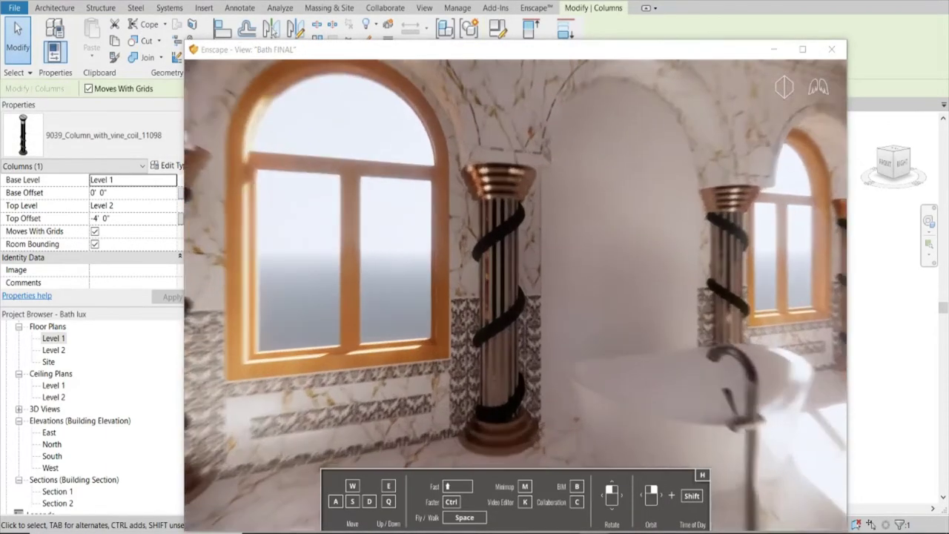
{"action": "scroll", "coordinate": [516, 295], "scroll_direction": "down", "scroll_amount": 5}
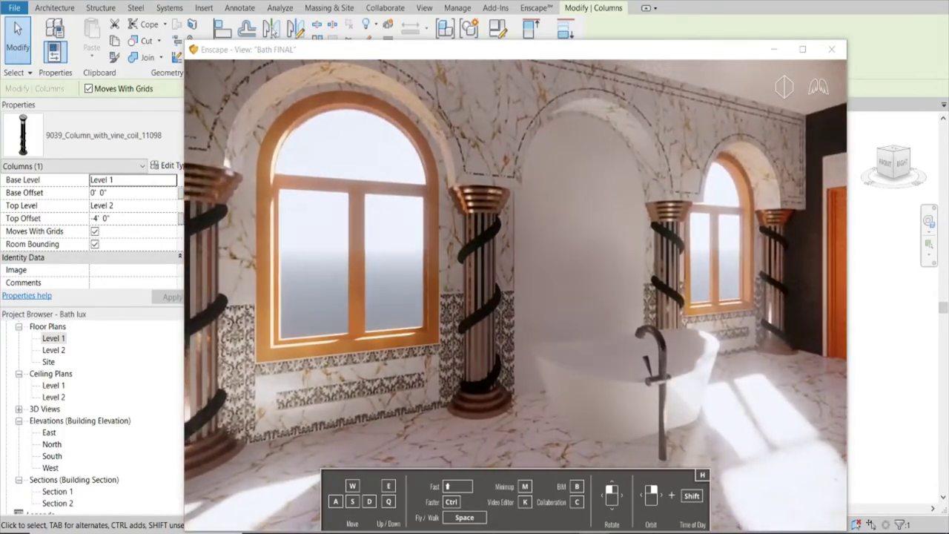
Paint the left wall face in Section 2 with Marble Floor NEW and finish painting
{"action": "scroll", "coordinate": [802, 98], "scroll_direction": "up", "scroll_amount": 2}
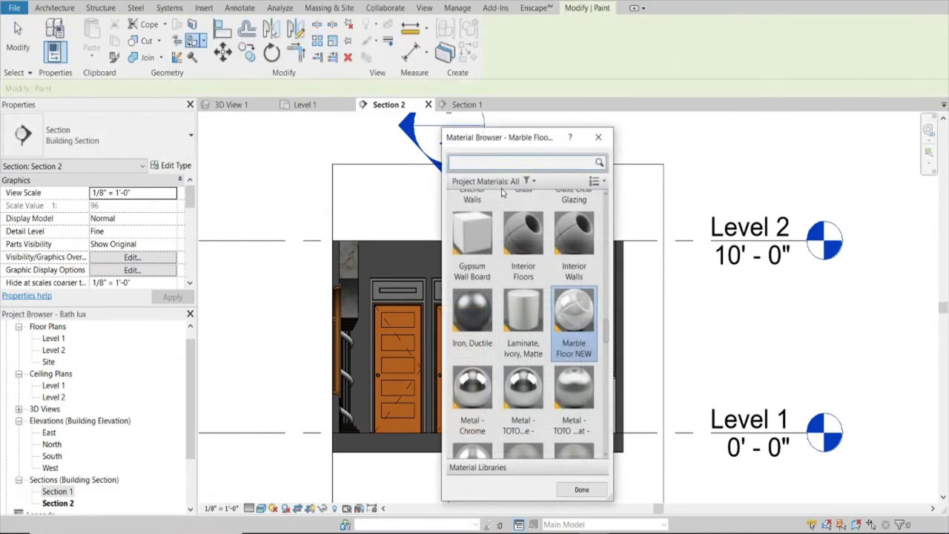
{"action": "scroll", "coordinate": [564, 223], "scroll_direction": "up", "scroll_amount": 1}
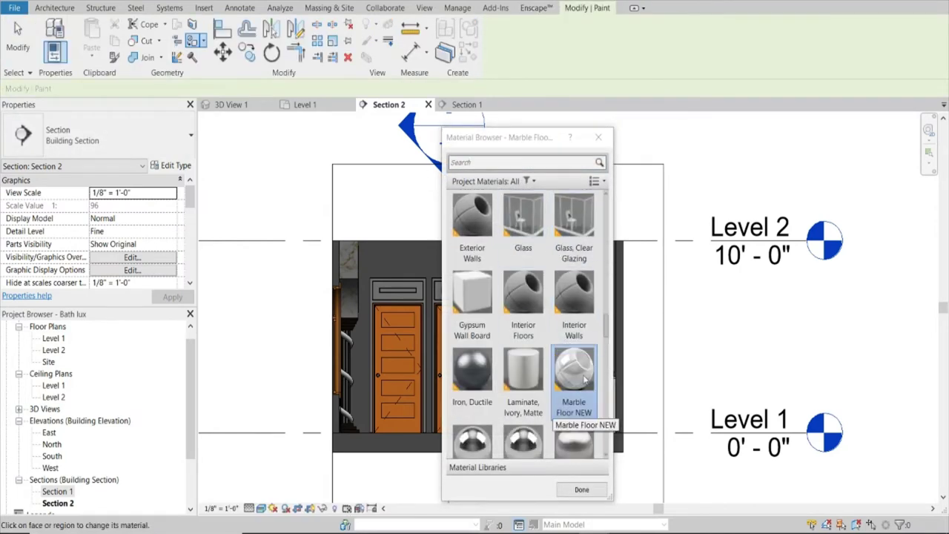
{"action": "left_click", "coordinate": [400, 253]}
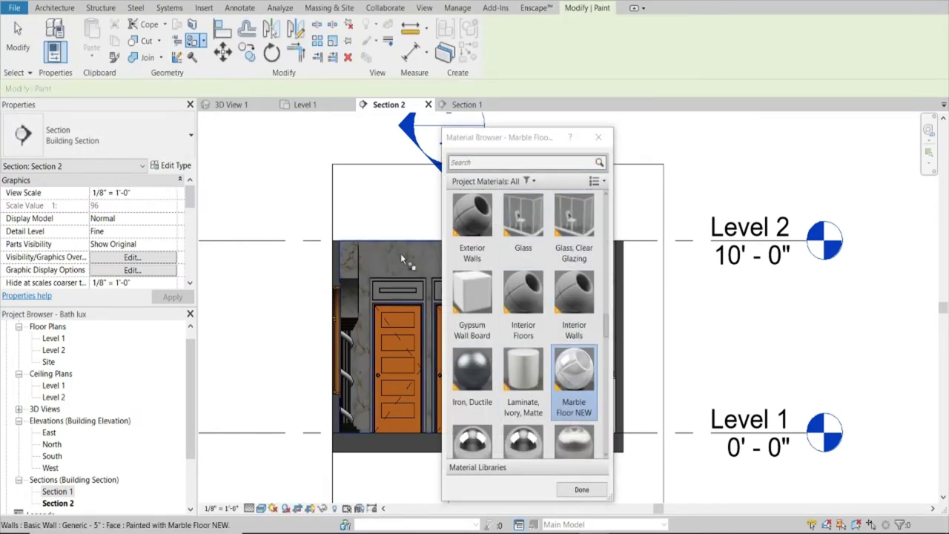
{"action": "scroll", "coordinate": [574, 416], "scroll_direction": "down", "scroll_amount": 1}
{"action": "left_click", "coordinate": [593, 488]}
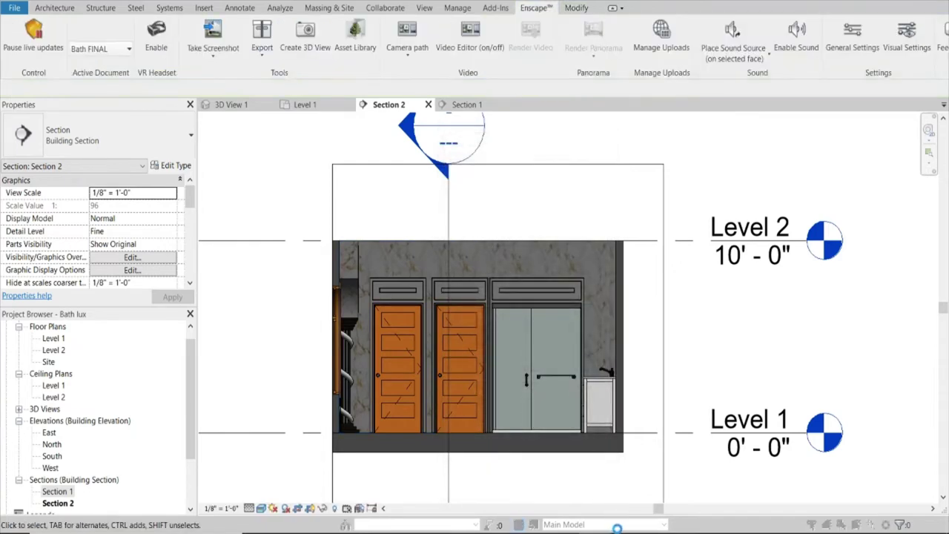
Preview the marble wall around the three doors in Enscape, then show the Active Document list
{"action": "left_click", "coordinate": [609, 489]}
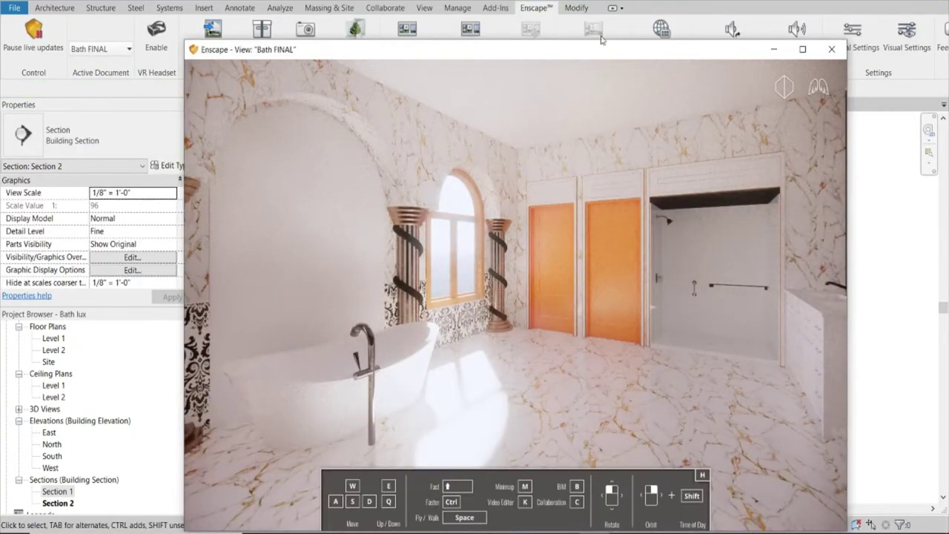
{"action": "left_click", "coordinate": [770, 49]}
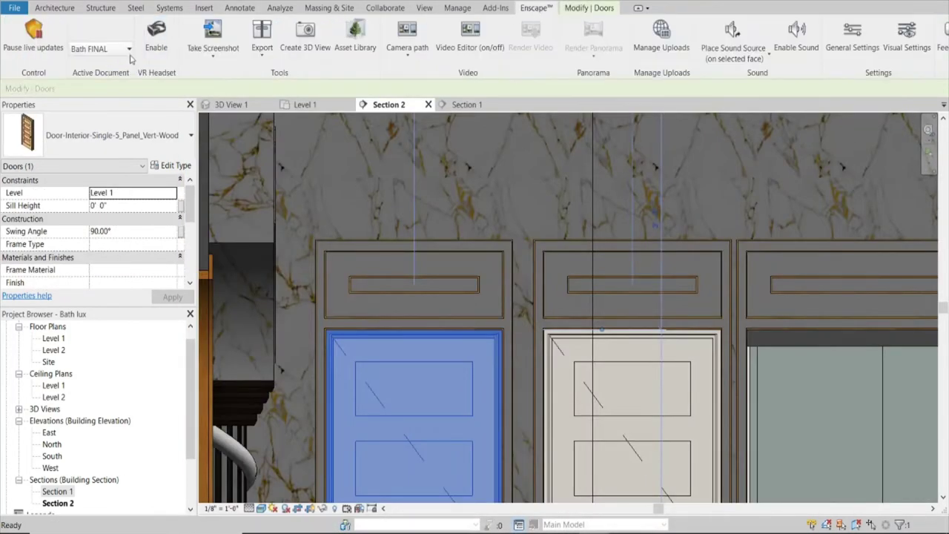
{"action": "left_click", "coordinate": [129, 49]}
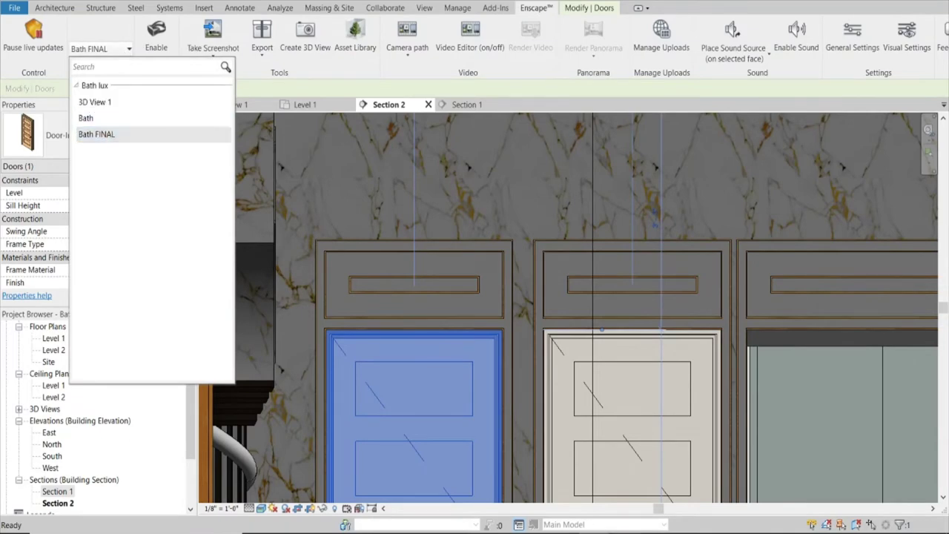
Recheck the Enscape render, then switch to Section 1 with the arched windows and columns
{"action": "left_click", "coordinate": [621, 497]}
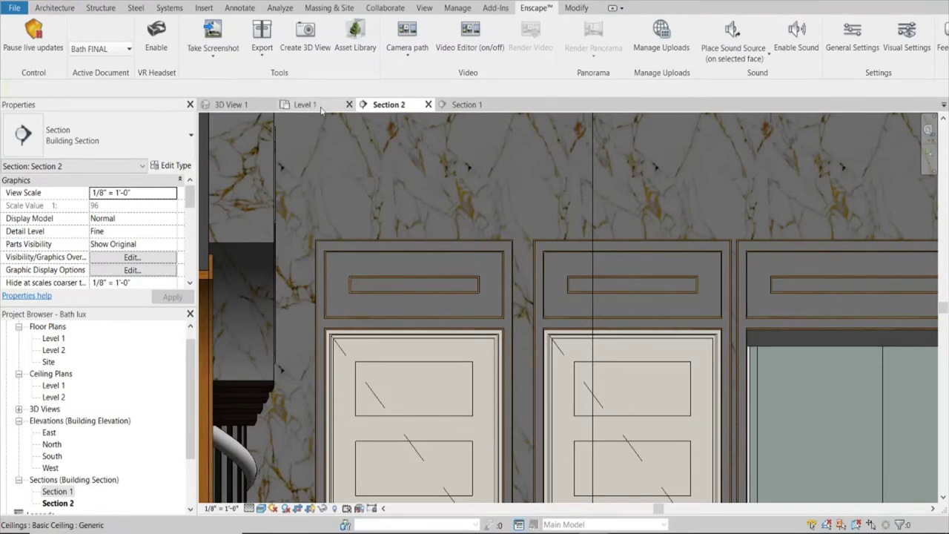
{"action": "left_click", "coordinate": [467, 105]}
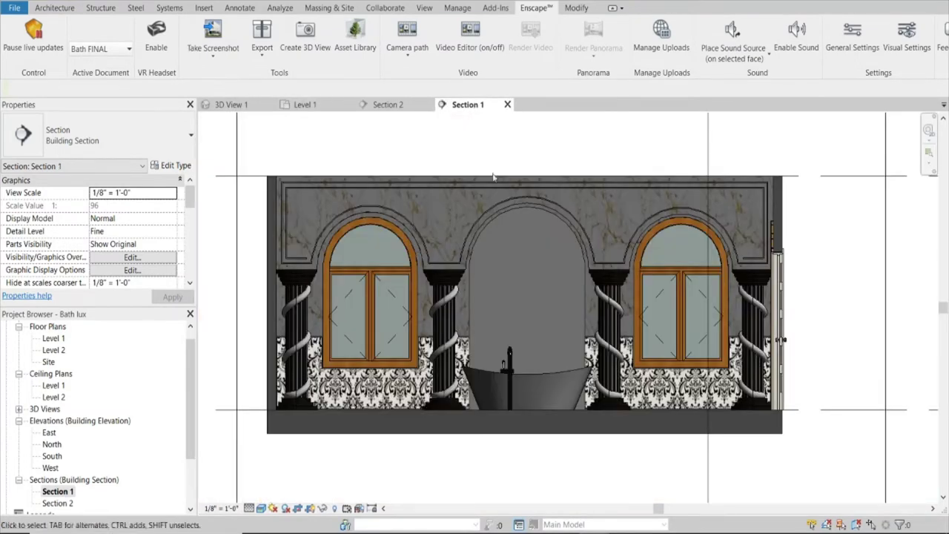
Edit the arched niche model in place and bring up the material browser for its extrusion
{"action": "scroll", "coordinate": [573, 296], "scroll_direction": "up", "scroll_amount": 2}
{"action": "scroll", "coordinate": [574, 294], "scroll_direction": "up", "scroll_amount": 1}
{"action": "left_click", "coordinate": [589, 279]}
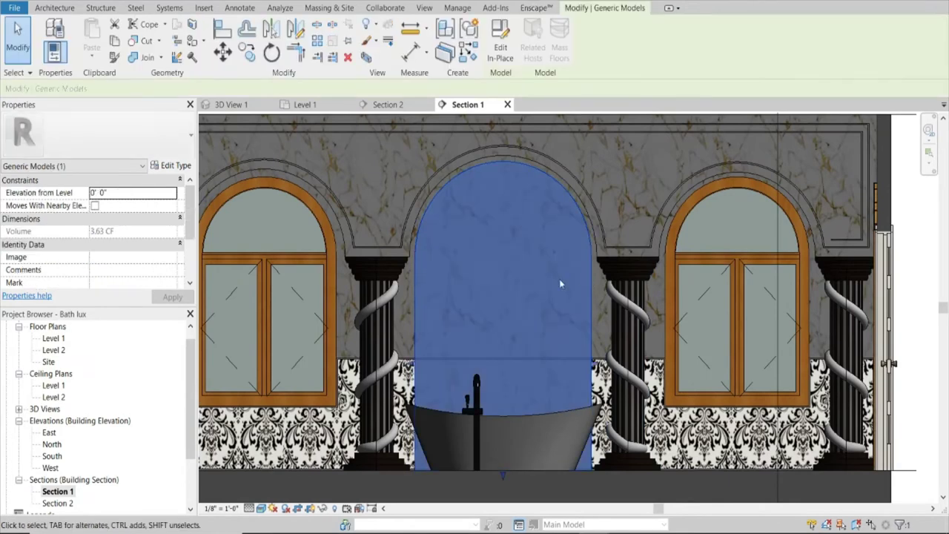
{"action": "left_click", "coordinate": [501, 44]}
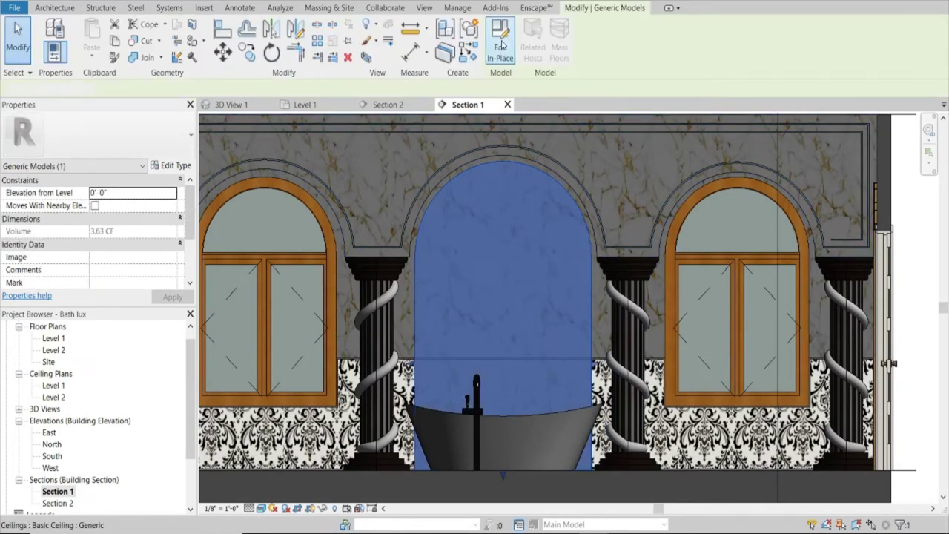
{"action": "left_click", "coordinate": [587, 230]}
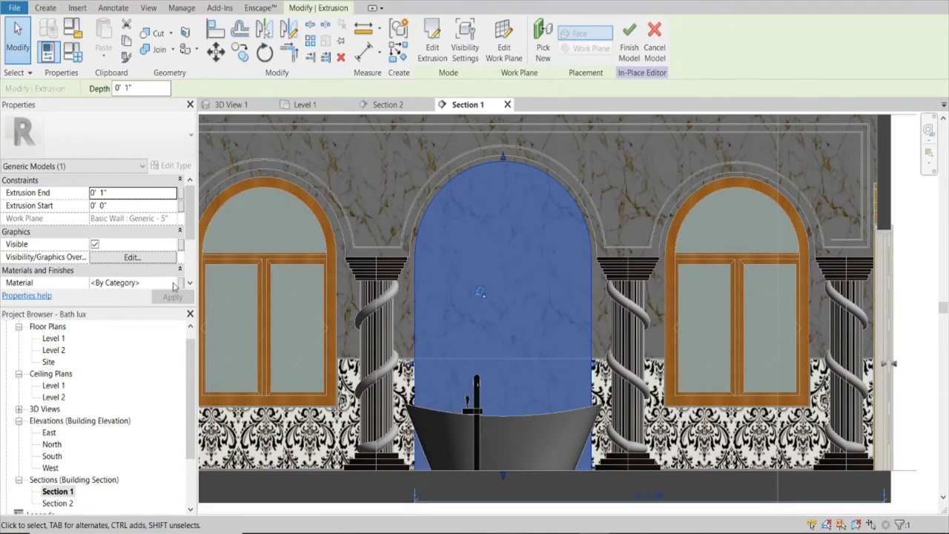
{"action": "left_click", "coordinate": [175, 283]}
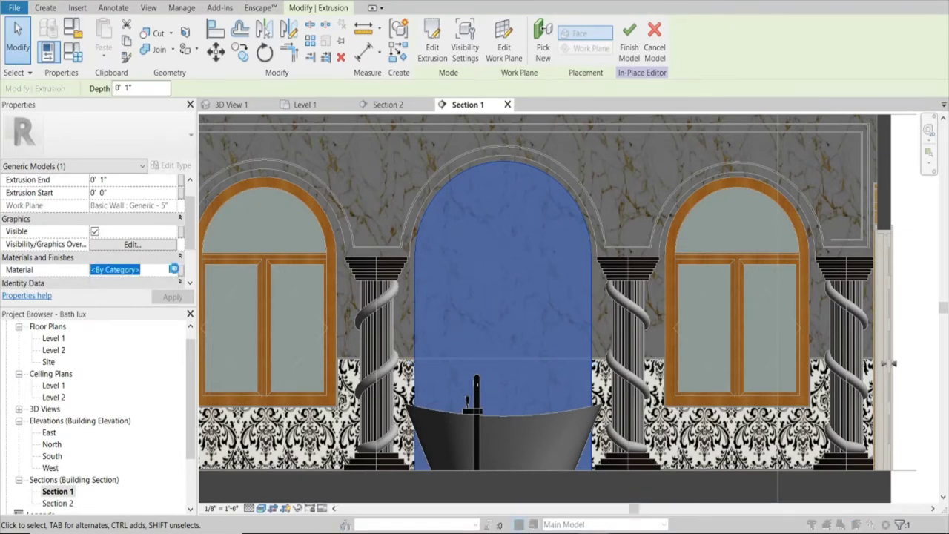
{"action": "left_click", "coordinate": [174, 270]}
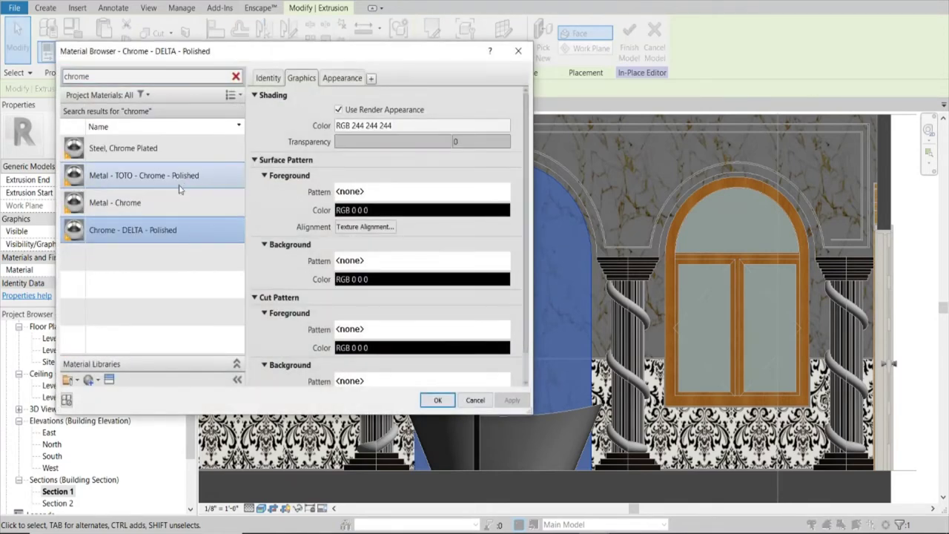
Compare chrome materials, assign Chrome - DELTA - Polished, finish the model and view it in Enscape
{"action": "left_click", "coordinate": [334, 78]}
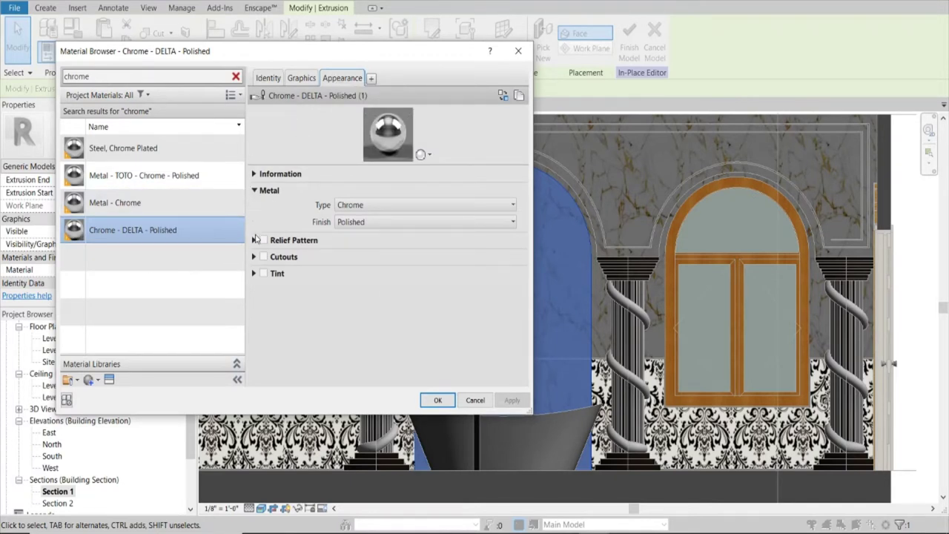
{"action": "left_click", "coordinate": [254, 240]}
{"action": "left_click", "coordinate": [253, 240]}
{"action": "left_click", "coordinate": [129, 176]}
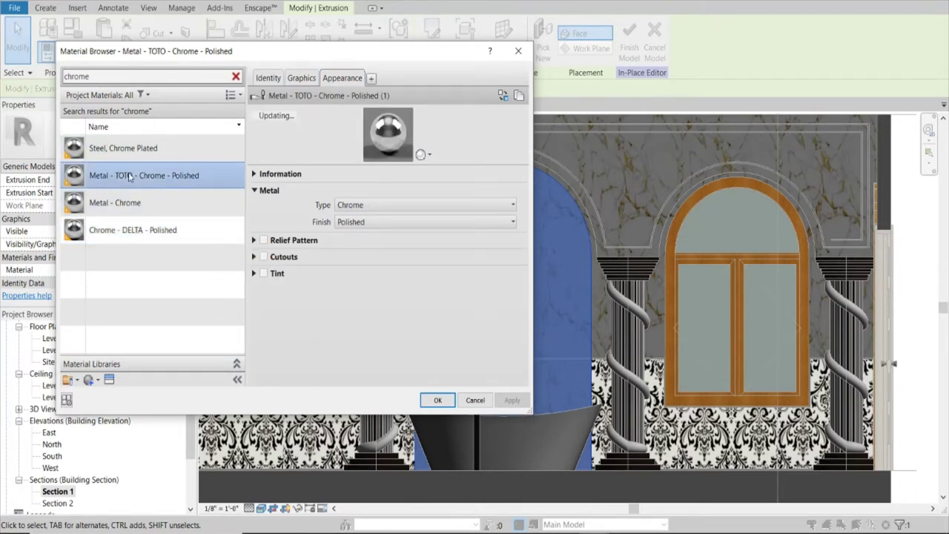
{"action": "left_click", "coordinate": [128, 147]}
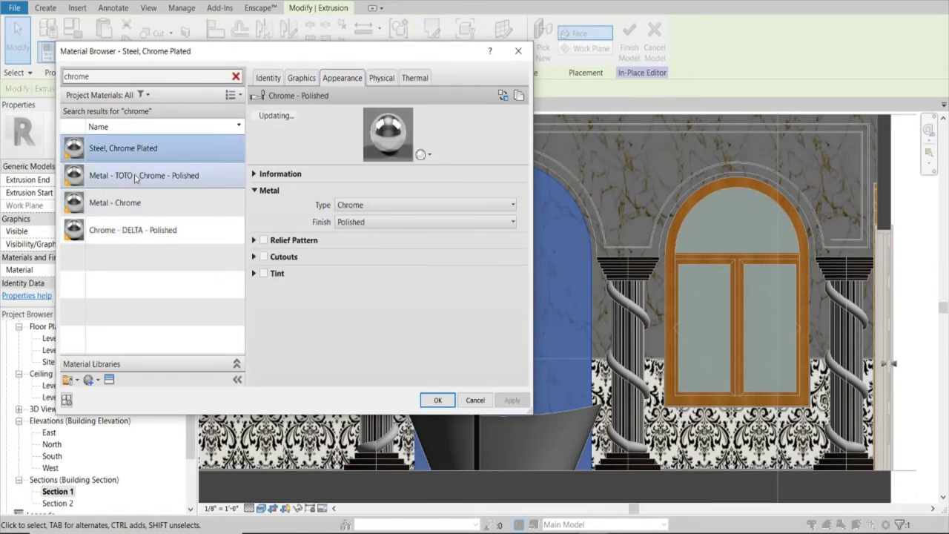
{"action": "left_click", "coordinate": [130, 203]}
{"action": "left_click", "coordinate": [125, 230]}
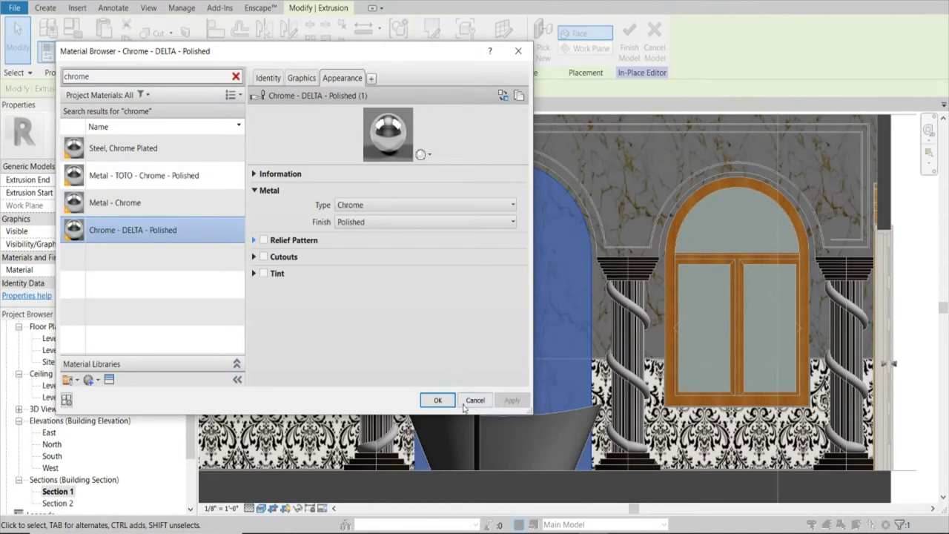
{"action": "left_click", "coordinate": [438, 400]}
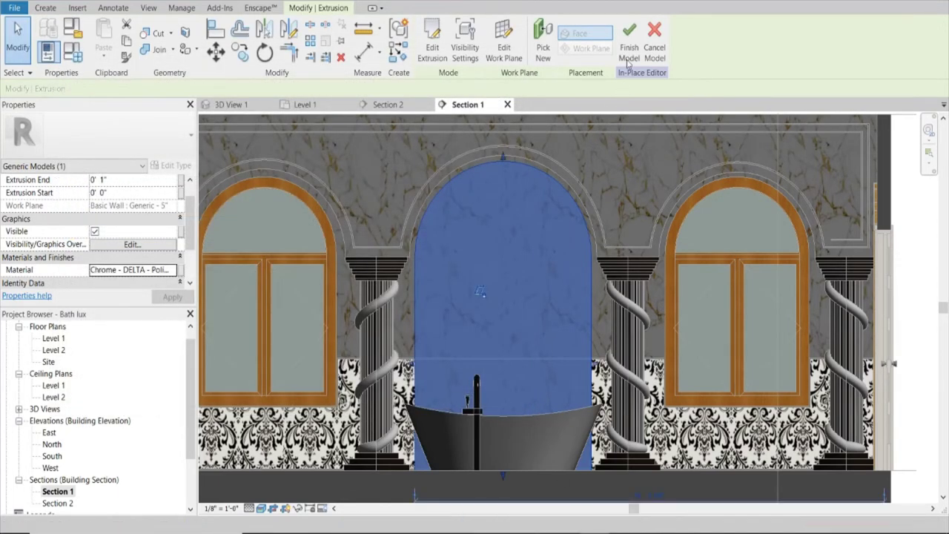
{"action": "left_click", "coordinate": [629, 63]}
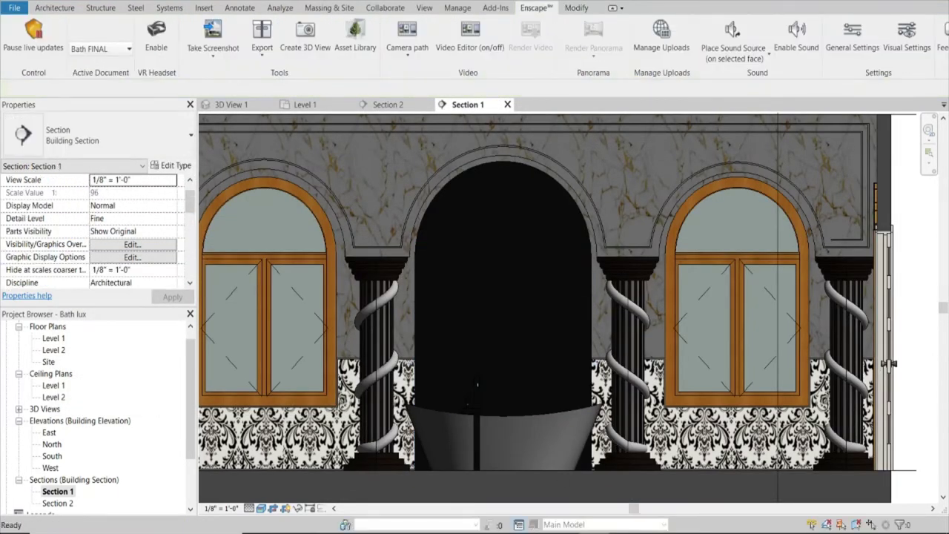
{"action": "left_click", "coordinate": [660, 482]}
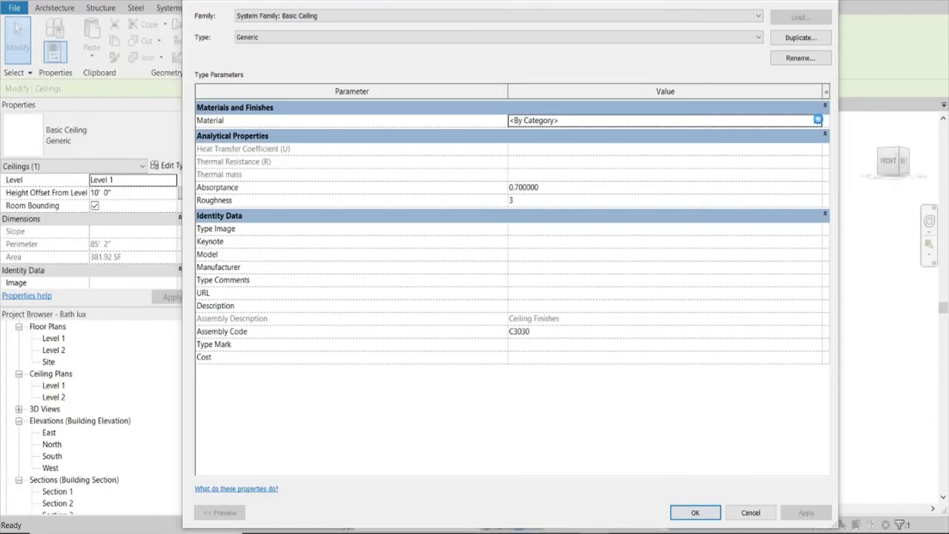
Search for marble and assign Marble Floor NEW to the Generic basic ceiling type
{"action": "left_click", "coordinate": [817, 120]}
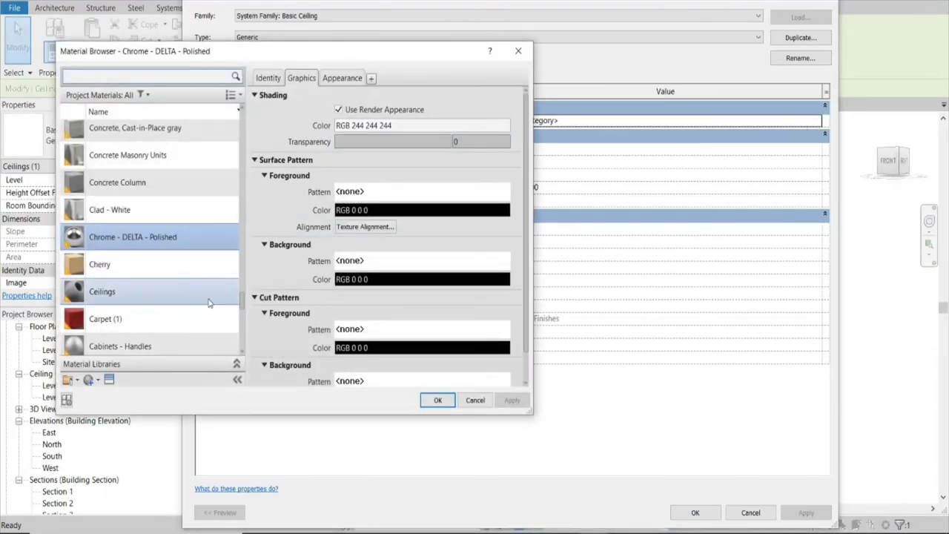
{"action": "scroll", "coordinate": [188, 288], "scroll_direction": "up", "scroll_amount": 5}
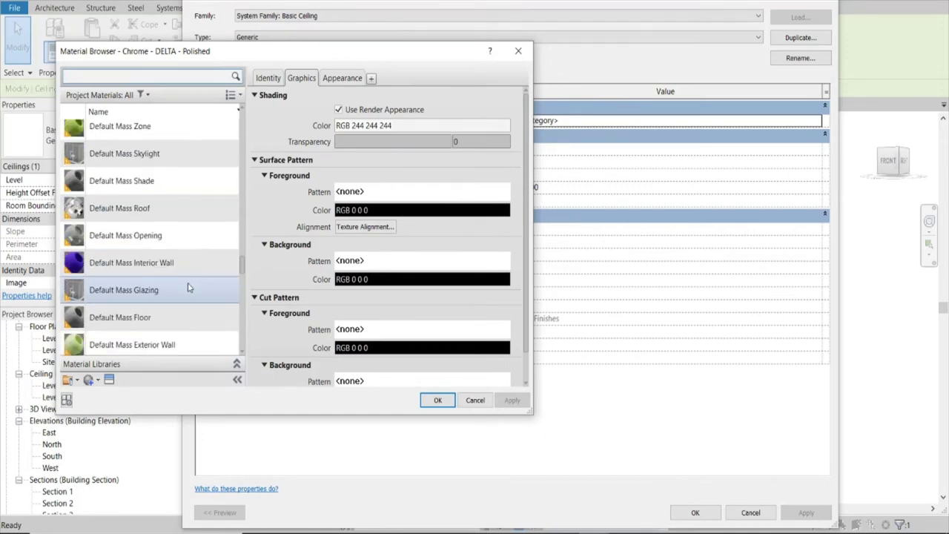
{"action": "scroll", "coordinate": [188, 288], "scroll_direction": "up", "scroll_amount": 3}
{"action": "scroll", "coordinate": [189, 288], "scroll_direction": "up", "scroll_amount": 5}
{"action": "scroll", "coordinate": [188, 288], "scroll_direction": "up", "scroll_amount": 3}
{"action": "type", "text": "marbl"}
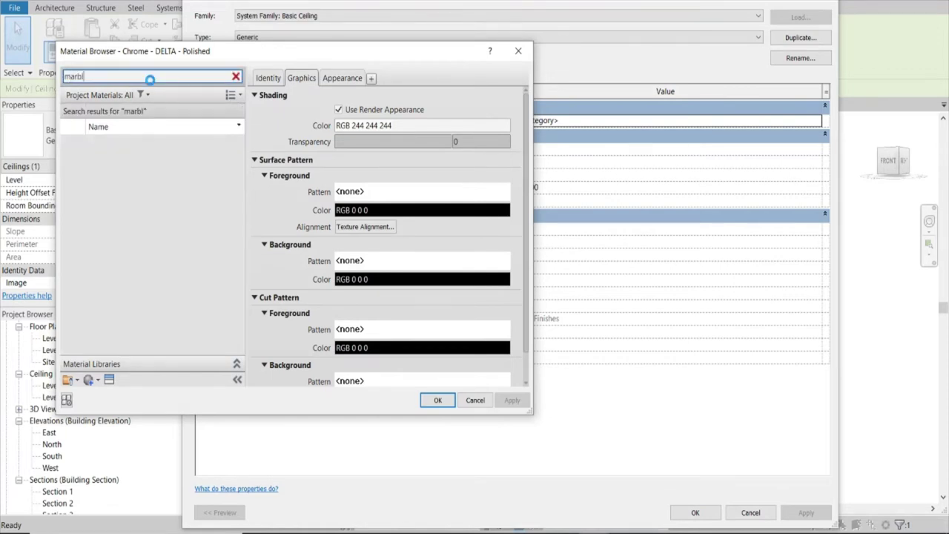
{"action": "type", "text": "e"}
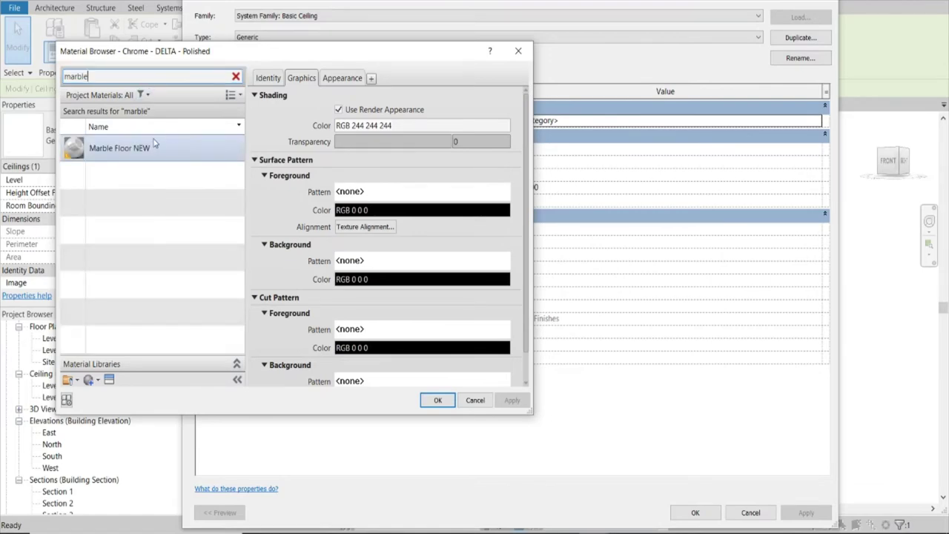
{"action": "left_click", "coordinate": [155, 143]}
{"action": "left_click", "coordinate": [437, 399]}
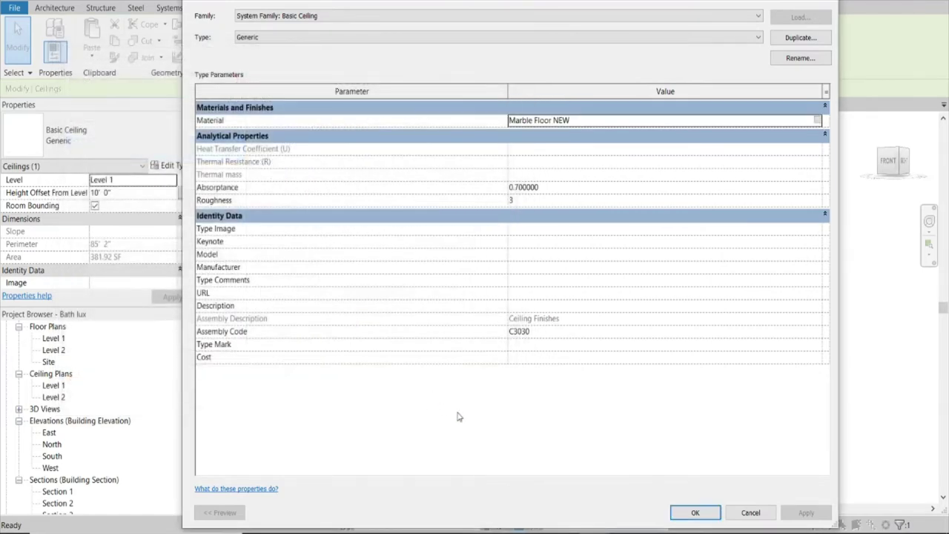
{"action": "left_click", "coordinate": [689, 512]}
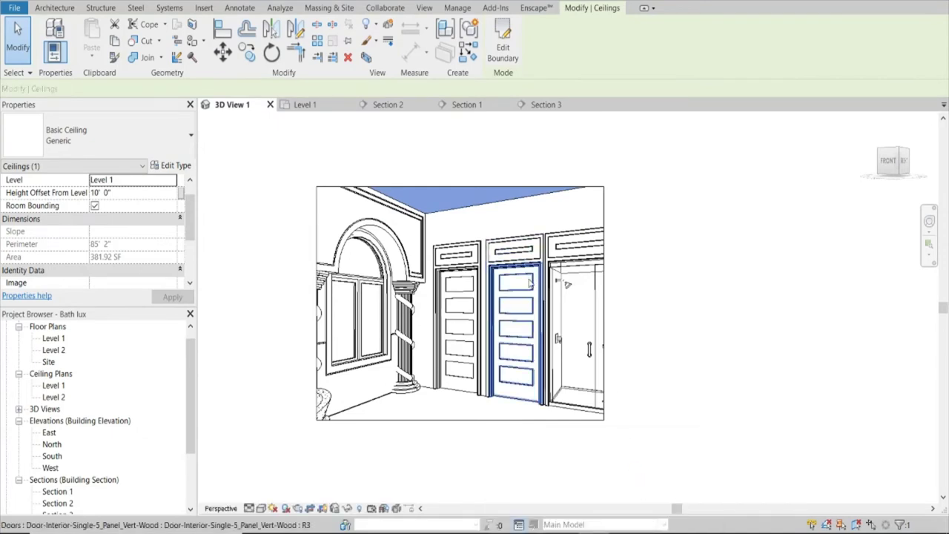
Review the marble ceiling in Enscape, deselect it, and move through Section 2 to Section 1
{"action": "mouse_move", "coordinate": [640, 533]}
{"action": "left_click", "coordinate": [648, 487]}
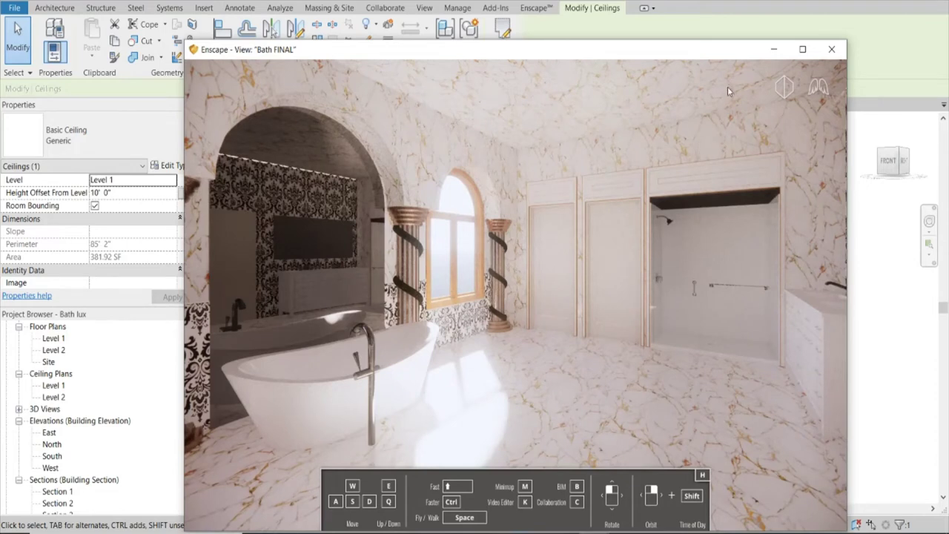
{"action": "left_click", "coordinate": [773, 54]}
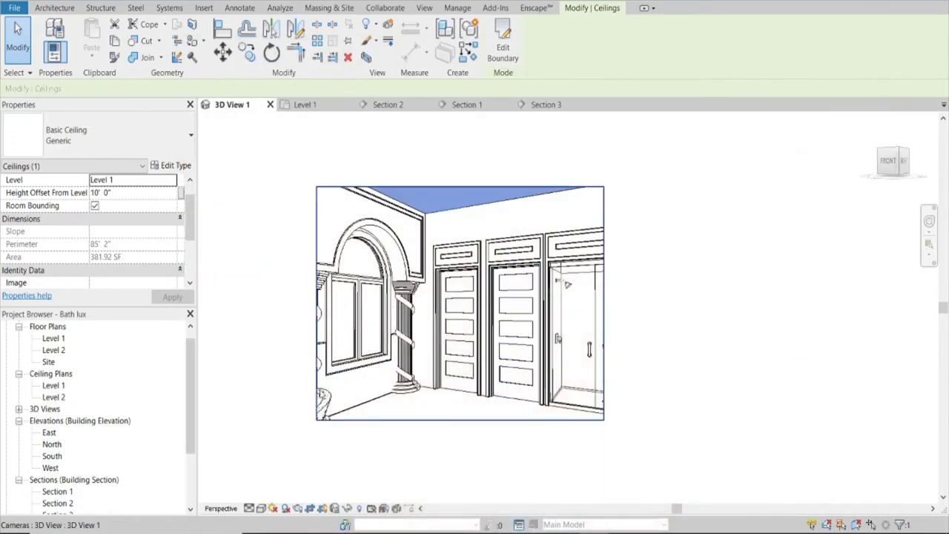
{"action": "left_click", "coordinate": [391, 463]}
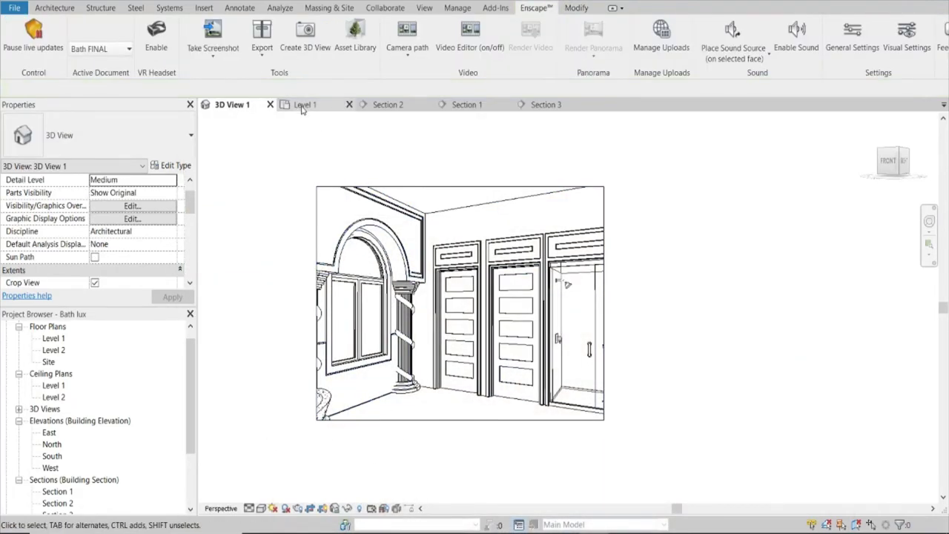
{"action": "left_click", "coordinate": [406, 110]}
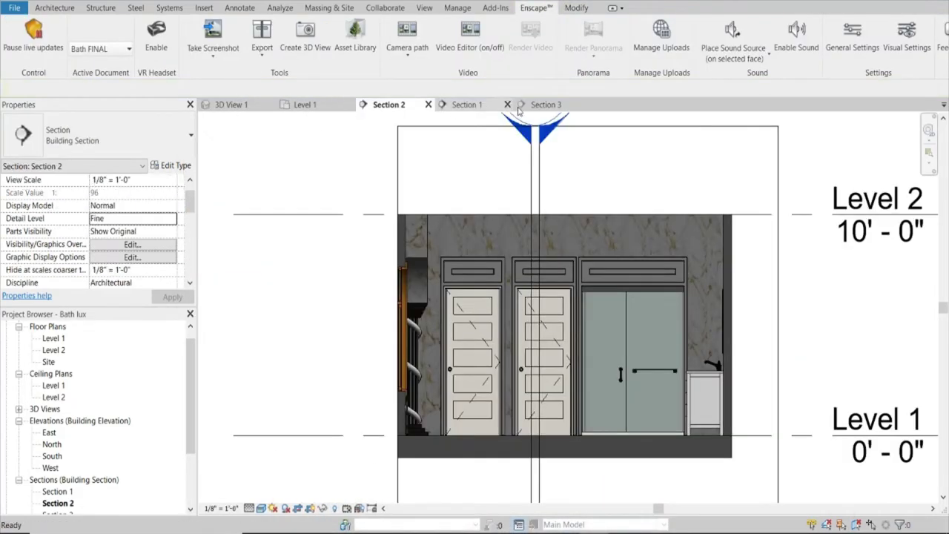
{"action": "left_click", "coordinate": [469, 106]}
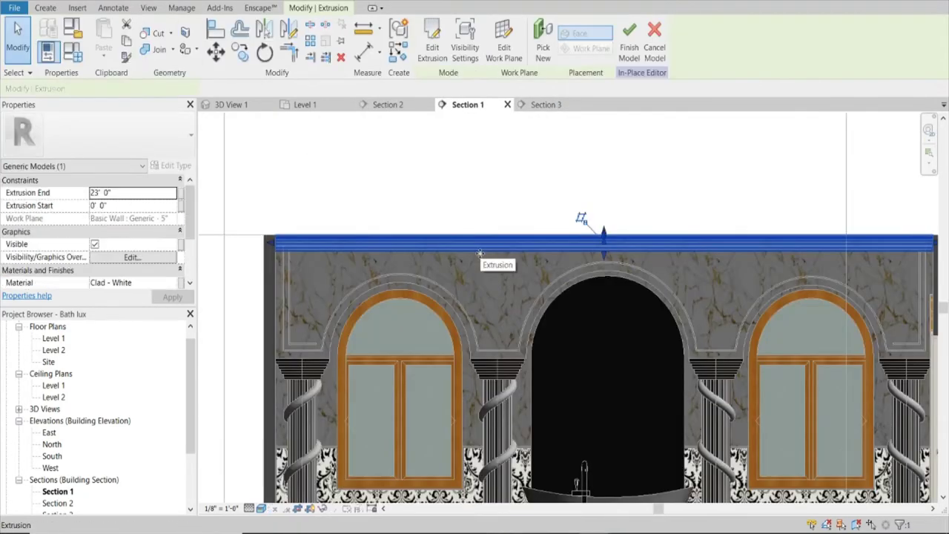
Assign Anonymous SW to the top band extrusion, finish the in-place model, and preview it in Enscape
{"action": "left_click", "coordinate": [169, 286]}
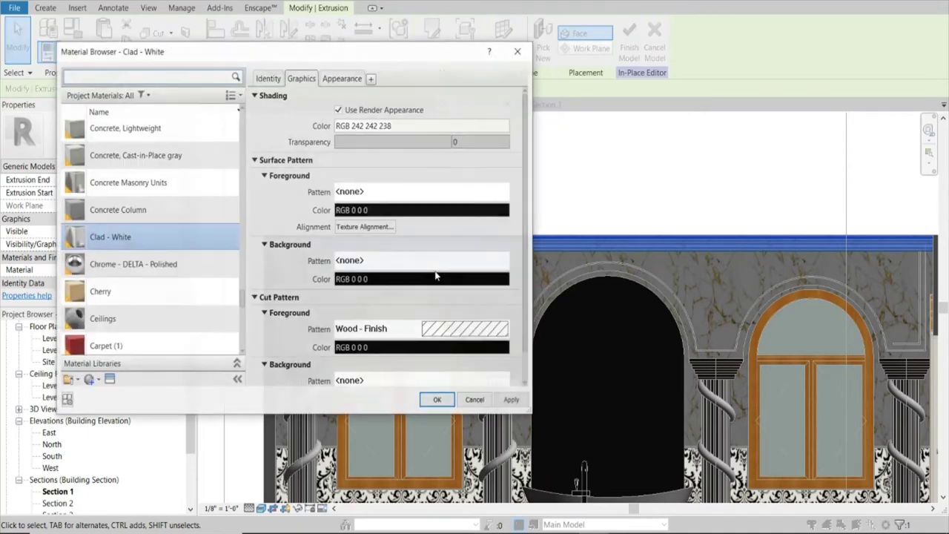
{"action": "scroll", "coordinate": [187, 247], "scroll_direction": "down", "scroll_amount": 5}
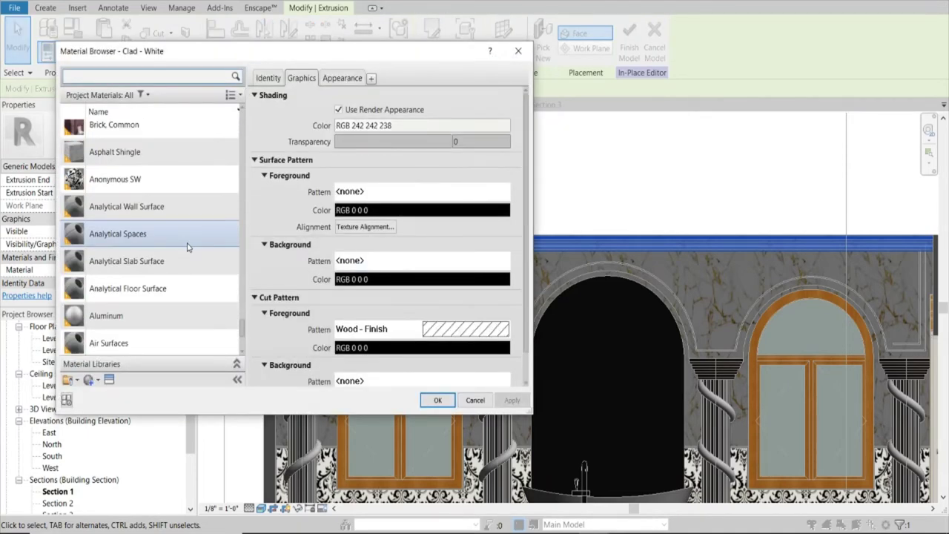
{"action": "left_click", "coordinate": [185, 179]}
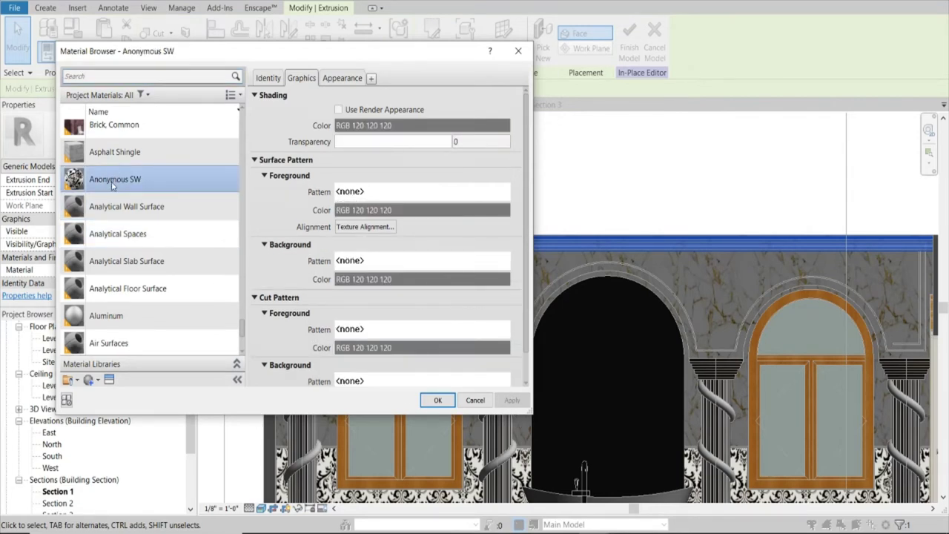
{"action": "left_click", "coordinate": [437, 401]}
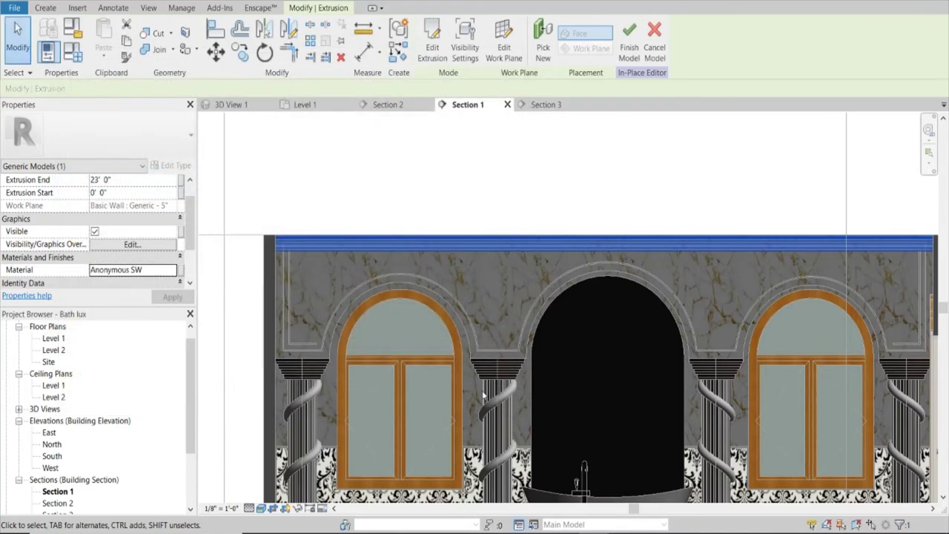
{"action": "left_click", "coordinate": [629, 33]}
{"action": "key", "text": "Escape"}
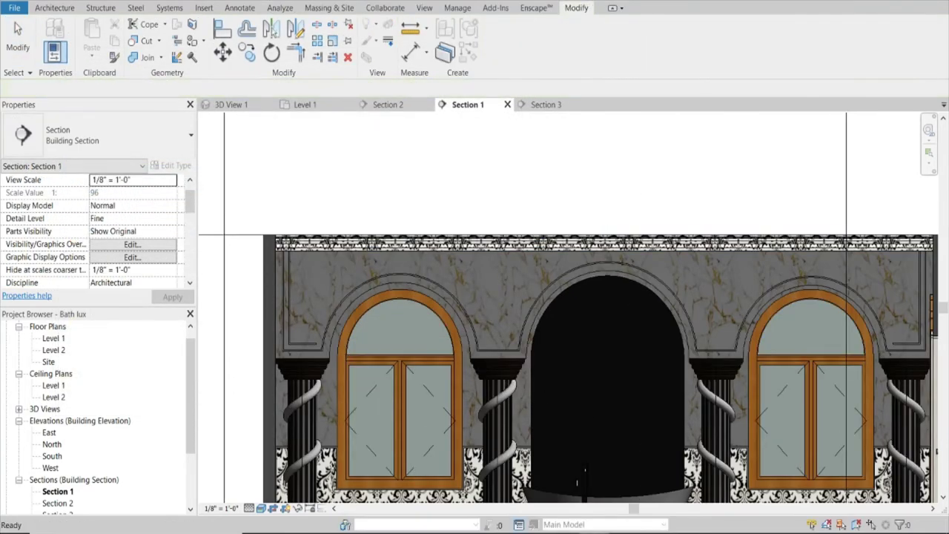
{"action": "left_click", "coordinate": [638, 478]}
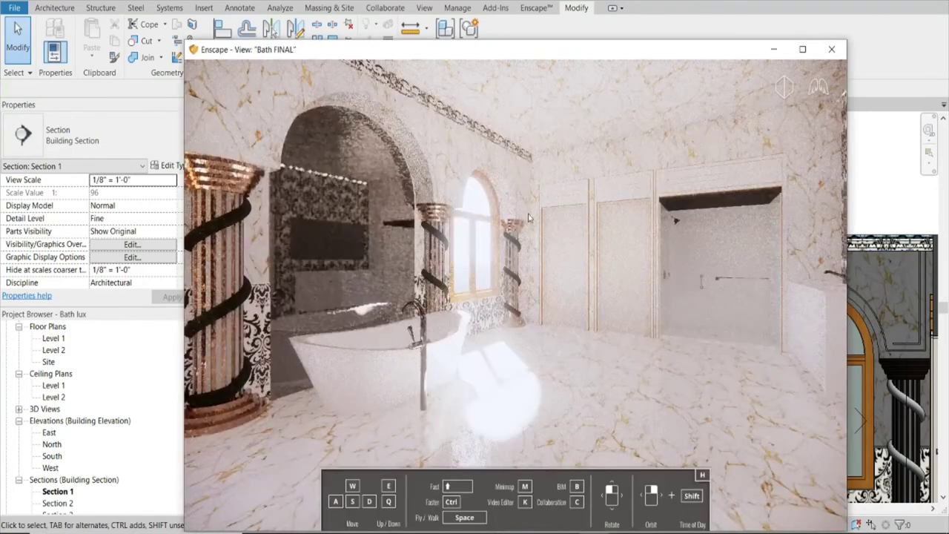
Hide Enscape and edit the top band in place, selecting its extrusion's material setting
{"action": "left_click", "coordinate": [774, 50]}
{"action": "left_click", "coordinate": [568, 238]}
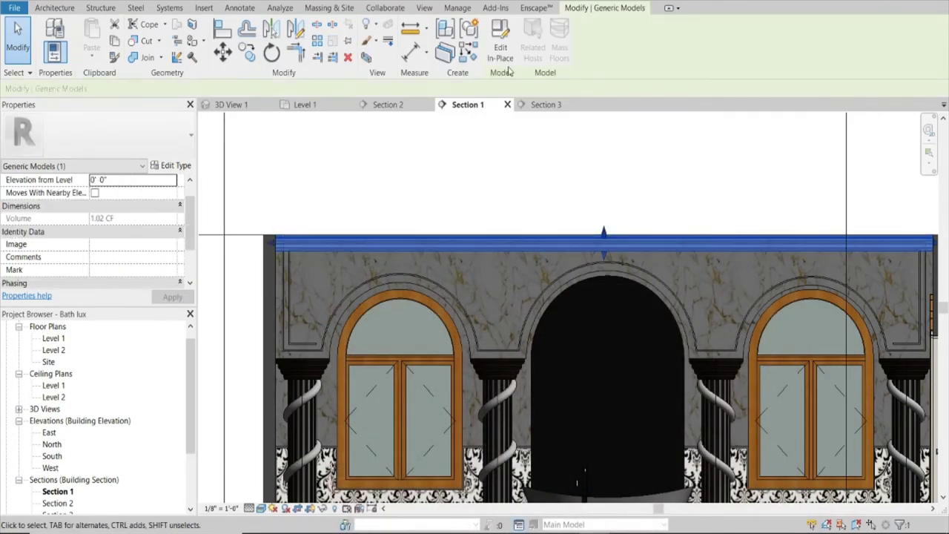
{"action": "left_click", "coordinate": [501, 50]}
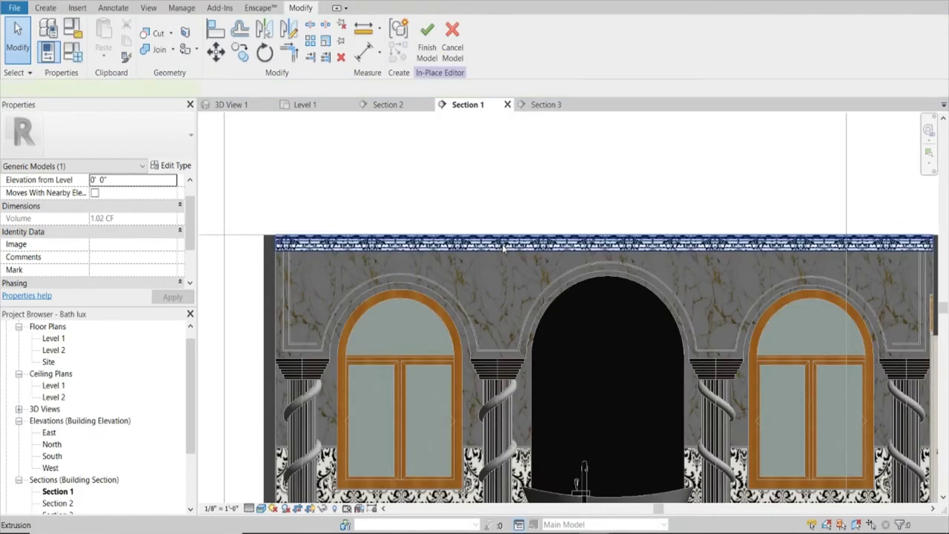
{"action": "left_click", "coordinate": [503, 245]}
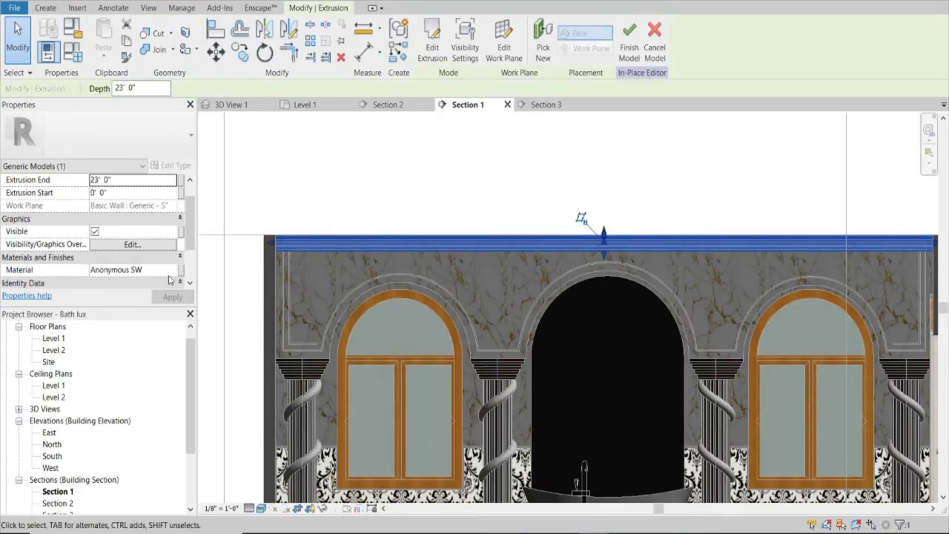
{"action": "left_click", "coordinate": [172, 272]}
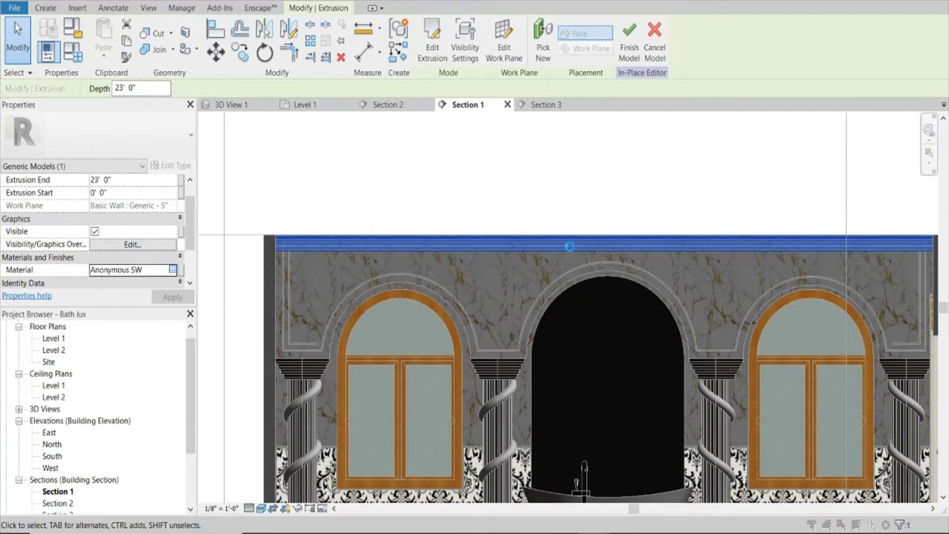
{"action": "left_click", "coordinate": [172, 269]}
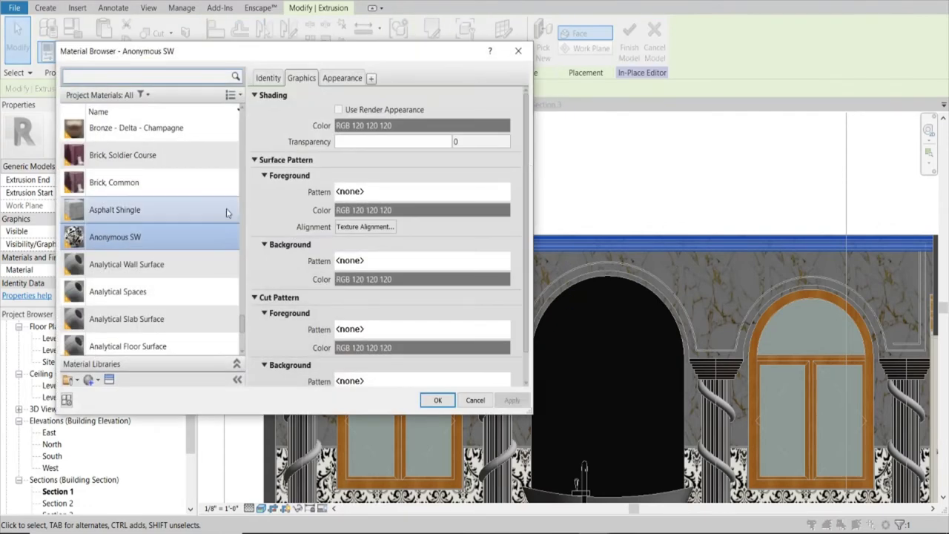
Browse the project materials list and create a new default material
{"action": "scroll", "coordinate": [197, 232], "scroll_direction": "down", "scroll_amount": 3}
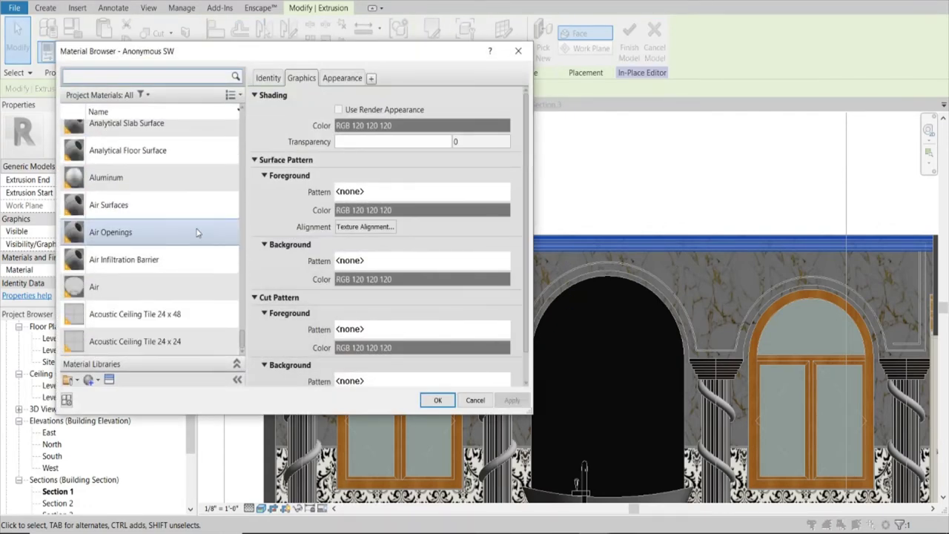
{"action": "scroll", "coordinate": [203, 276], "scroll_direction": "up", "scroll_amount": 5}
{"action": "scroll", "coordinate": [204, 276], "scroll_direction": "up", "scroll_amount": 5}
{"action": "scroll", "coordinate": [204, 278], "scroll_direction": "up", "scroll_amount": 5}
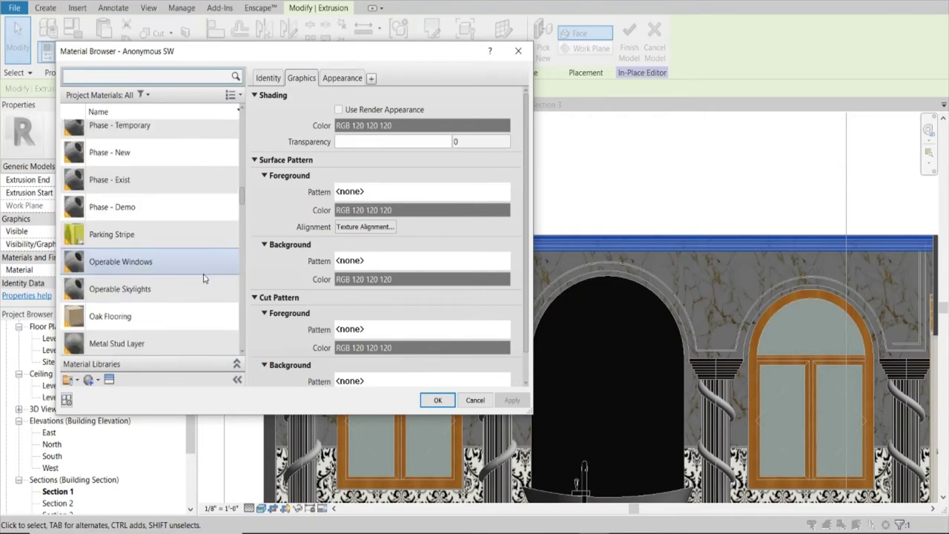
{"action": "scroll", "coordinate": [205, 278], "scroll_direction": "up", "scroll_amount": 5}
{"action": "scroll", "coordinate": [205, 278], "scroll_direction": "up", "scroll_amount": 5}
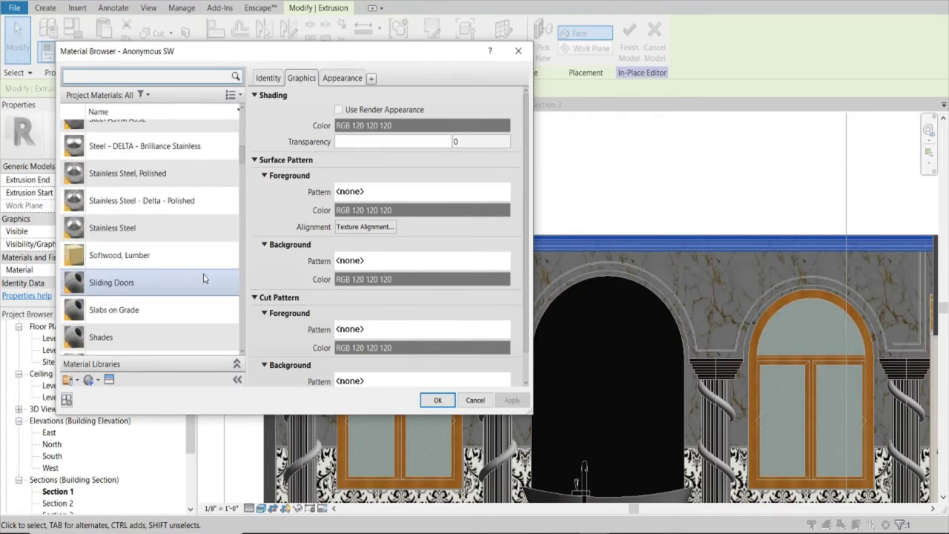
{"action": "scroll", "coordinate": [205, 278], "scroll_direction": "up", "scroll_amount": 5}
{"action": "scroll", "coordinate": [204, 278], "scroll_direction": "up", "scroll_amount": 5}
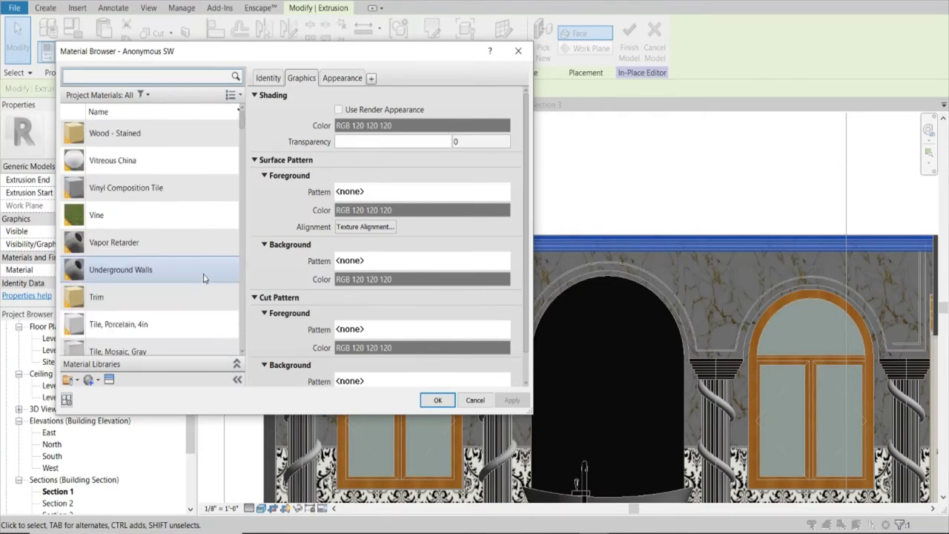
{"action": "scroll", "coordinate": [204, 279], "scroll_direction": "down", "scroll_amount": 5}
{"action": "scroll", "coordinate": [205, 278], "scroll_direction": "down", "scroll_amount": 3}
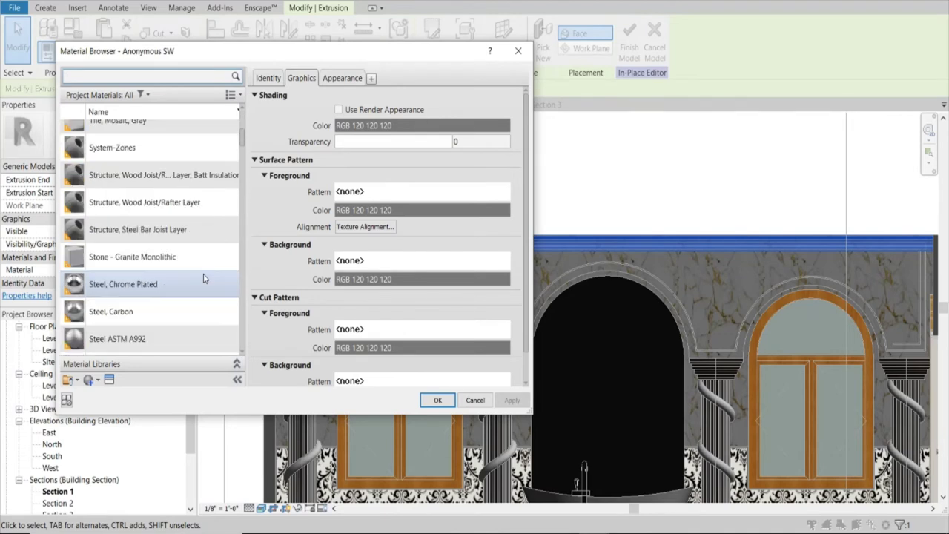
{"action": "scroll", "coordinate": [204, 278], "scroll_direction": "up", "scroll_amount": 3}
{"action": "scroll", "coordinate": [205, 278], "scroll_direction": "up", "scroll_amount": 2}
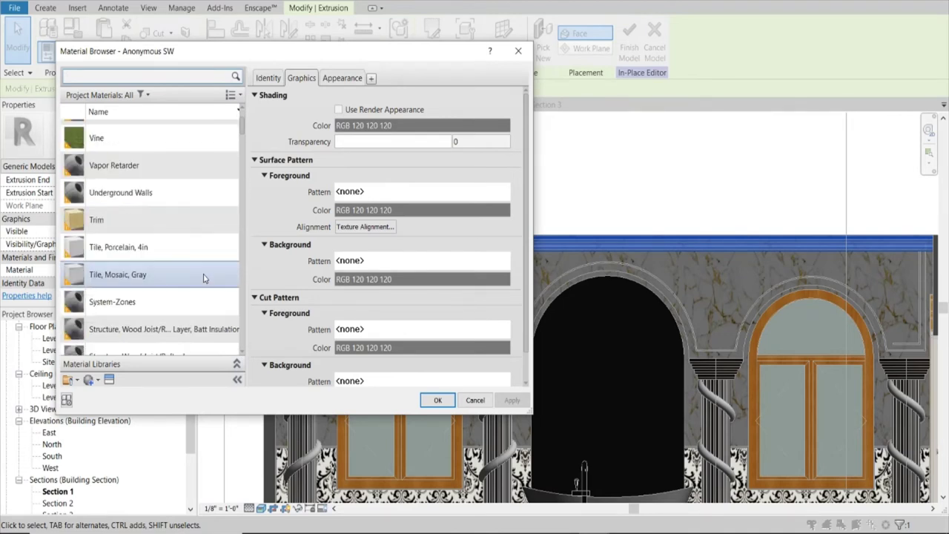
{"action": "left_click", "coordinate": [88, 380]}
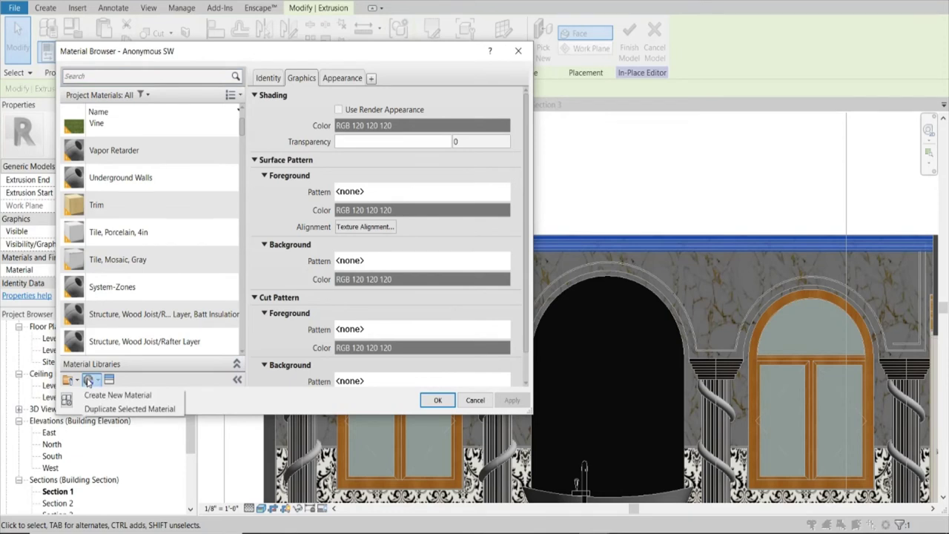
{"action": "left_click", "coordinate": [111, 395]}
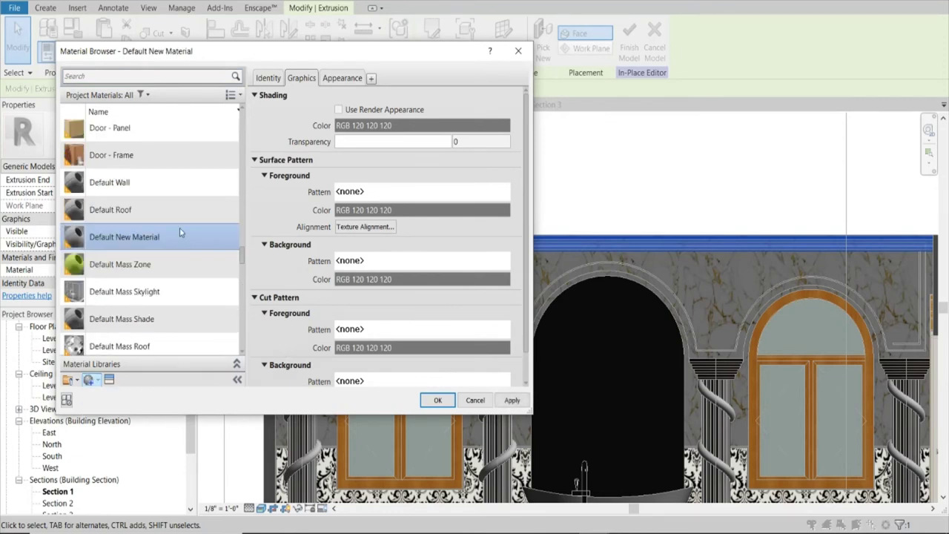
Search for grey and set GREY as the band extrusion's material
{"action": "left_click", "coordinate": [174, 74]}
{"action": "type", "text": "grey"}
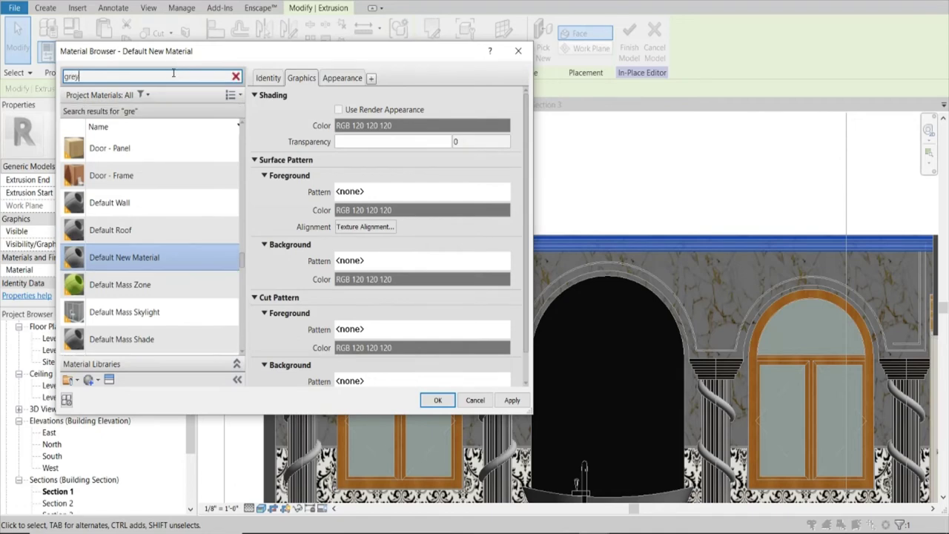
{"action": "left_click", "coordinate": [133, 229]}
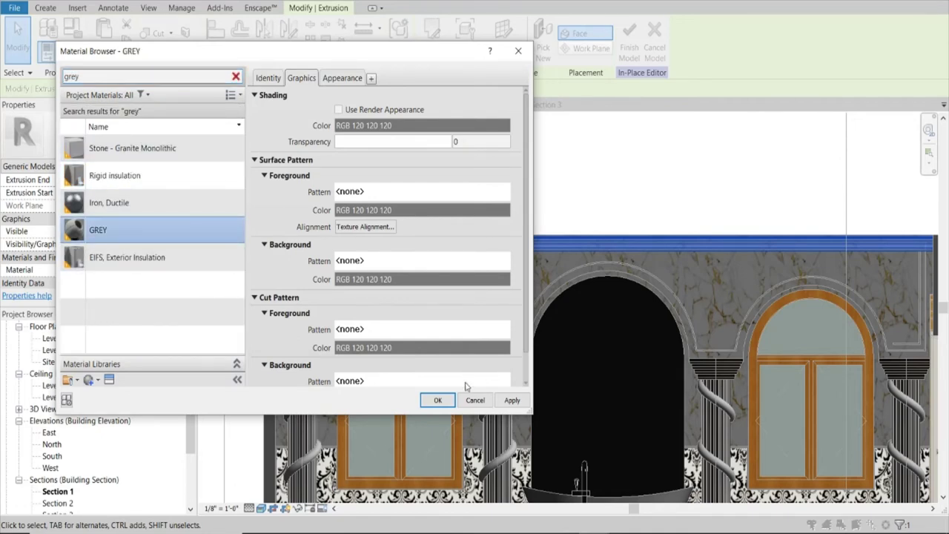
{"action": "left_click", "coordinate": [445, 399]}
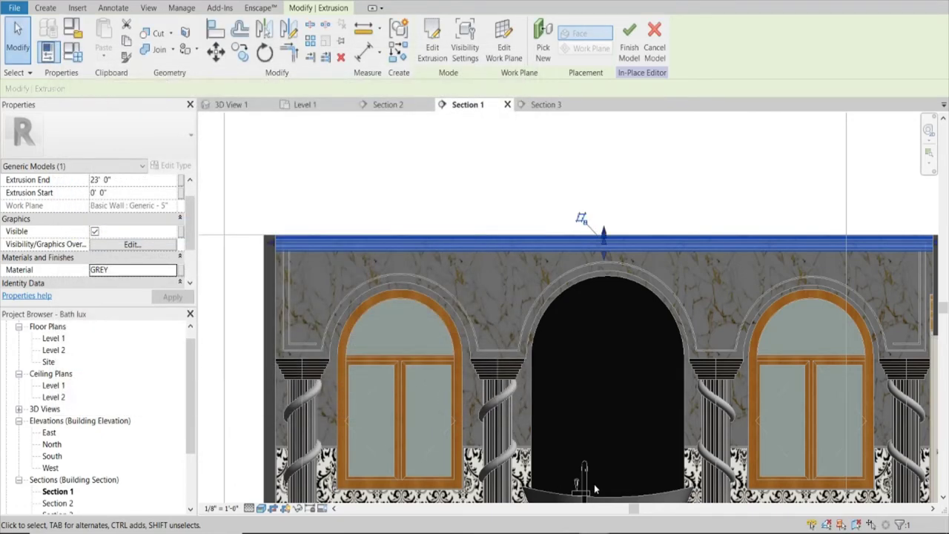
Finish the GREY top band's in-place model, check it in Enscape, then return to the Level 1 plan
{"action": "left_click", "coordinate": [629, 37]}
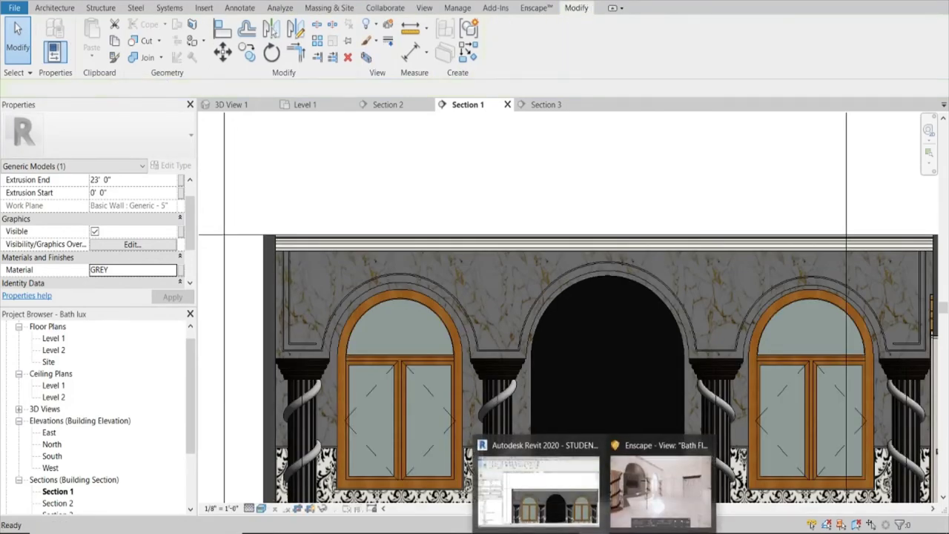
{"action": "left_click", "coordinate": [660, 489]}
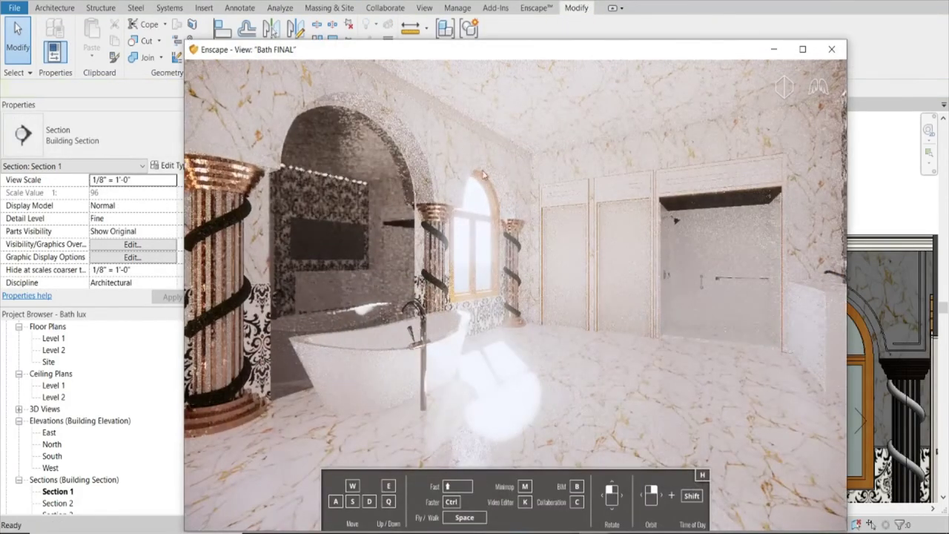
{"action": "left_click", "coordinate": [773, 49]}
{"action": "left_click", "coordinate": [454, 249]}
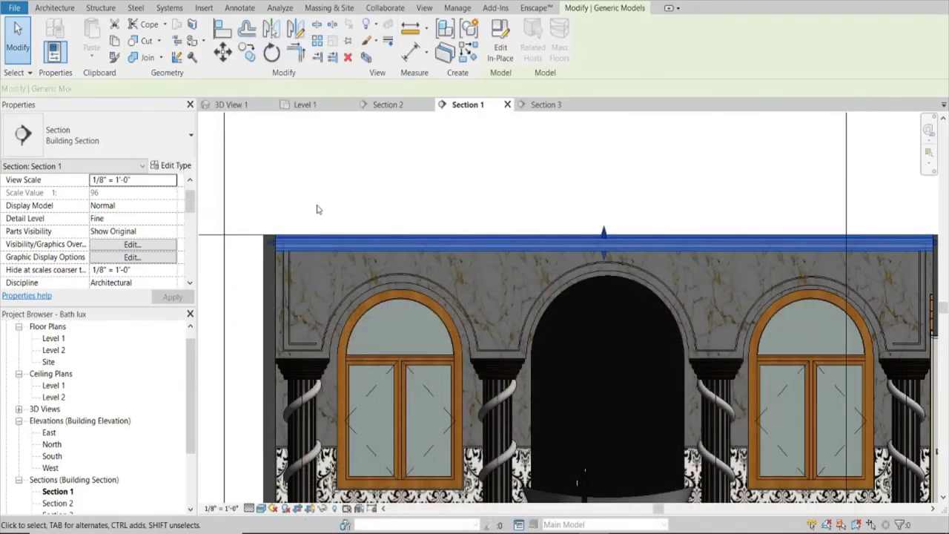
{"action": "left_click", "coordinate": [307, 106]}
{"action": "scroll", "coordinate": [593, 259], "scroll_direction": "down", "scroll_amount": 1}
{"action": "scroll", "coordinate": [593, 259], "scroll_direction": "down", "scroll_amount": 4}
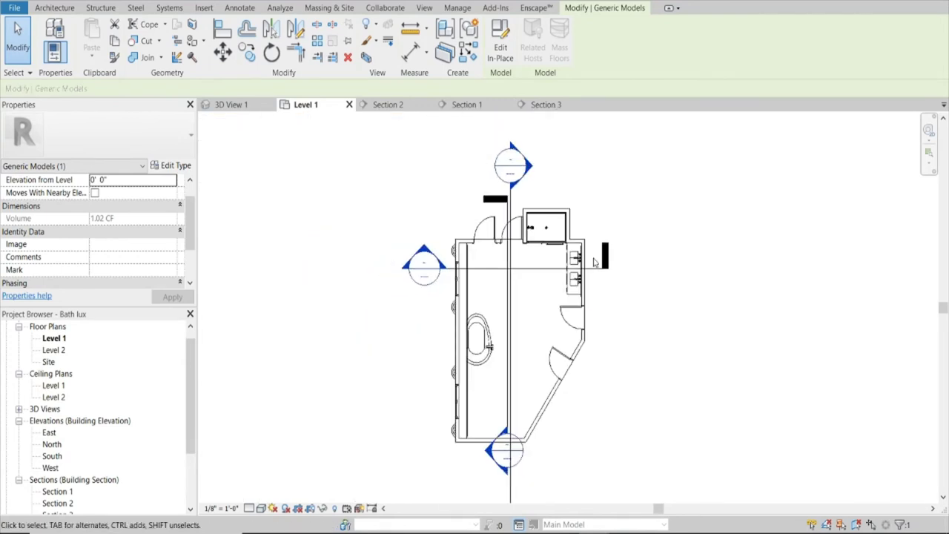
{"action": "scroll", "coordinate": [513, 297], "scroll_direction": "up", "scroll_amount": 2}
{"action": "scroll", "coordinate": [458, 223], "scroll_direction": "up", "scroll_amount": 1}
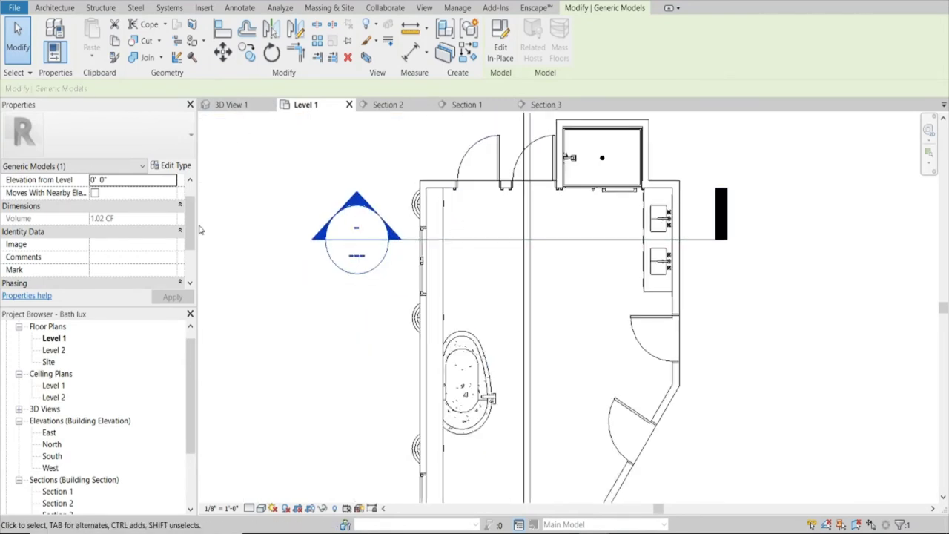
{"action": "double_click", "coordinate": [53, 350]}
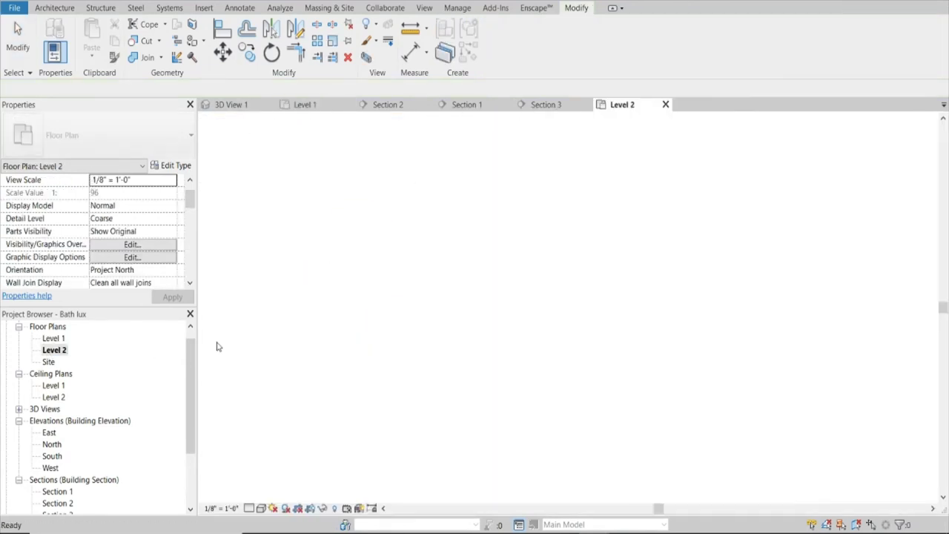
{"action": "left_click", "coordinate": [426, 209]}
{"action": "scroll", "coordinate": [438, 208], "scroll_direction": "up", "scroll_amount": 1}
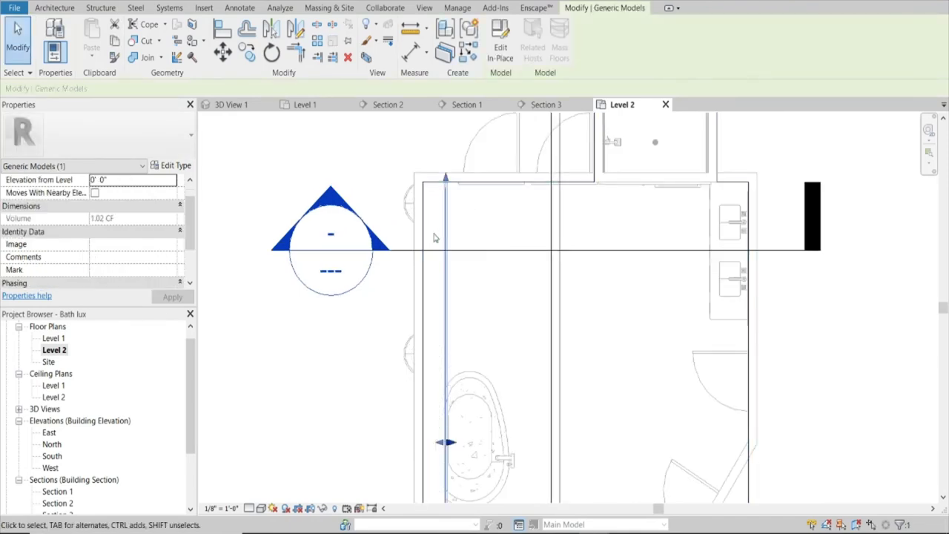
{"action": "left_click", "coordinate": [427, 244]}
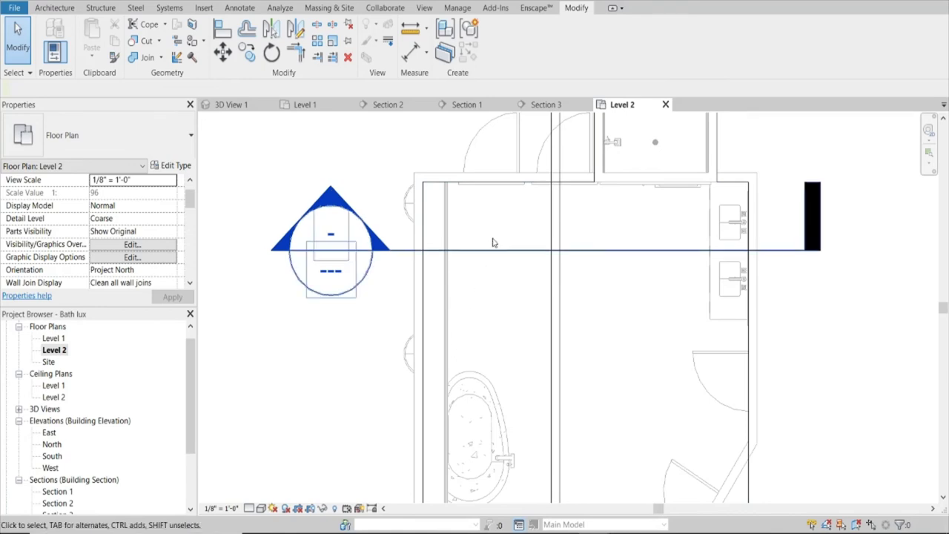
{"action": "left_click", "coordinate": [401, 108]}
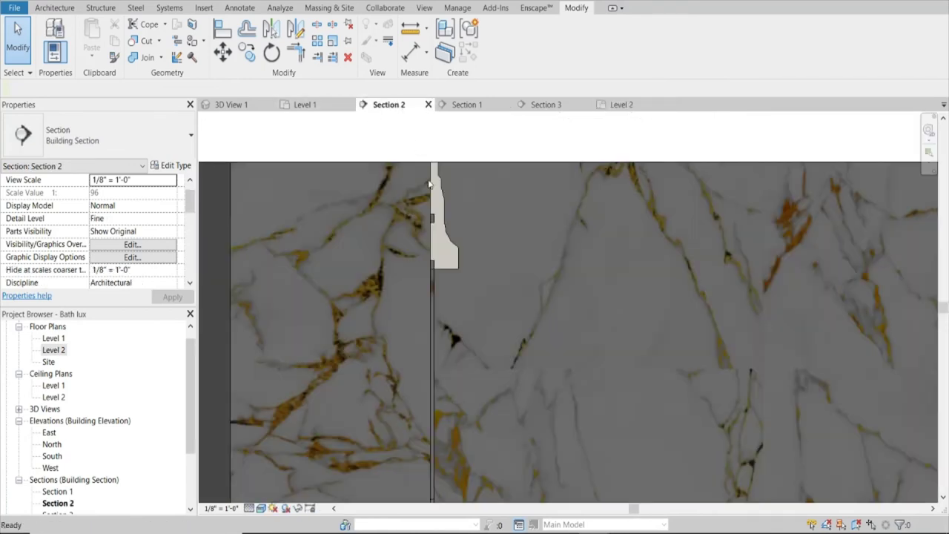
{"action": "left_click", "coordinate": [449, 244]}
{"action": "scroll", "coordinate": [452, 267], "scroll_direction": "down", "scroll_amount": 3}
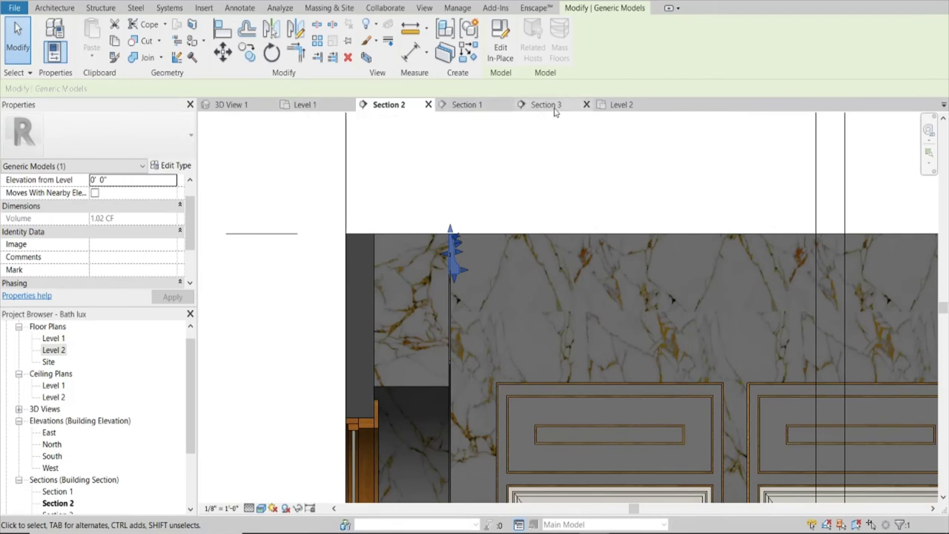
{"action": "left_click", "coordinate": [621, 105]}
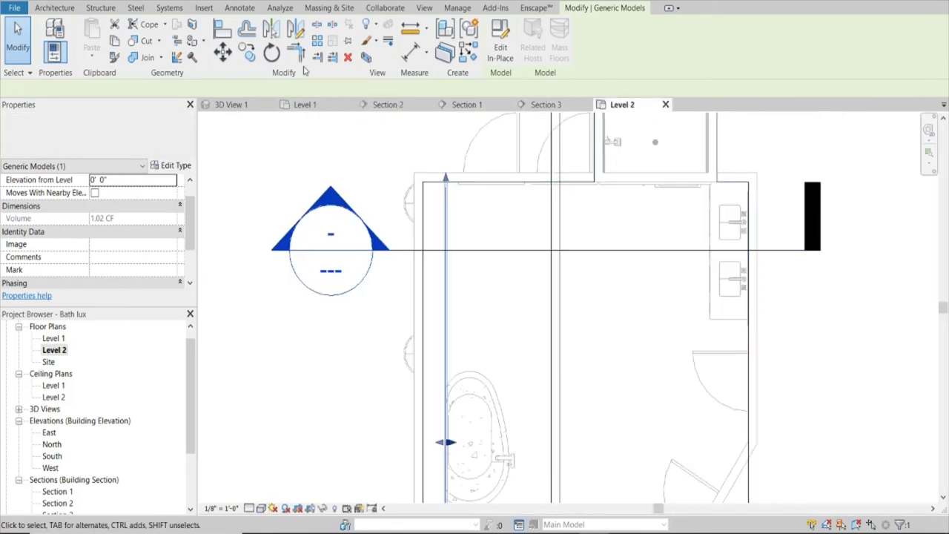
Move the generic model 3' to the right and rotate it 90° to lie horizontal
{"action": "left_click", "coordinate": [247, 52]}
{"action": "left_click", "coordinate": [470, 266]}
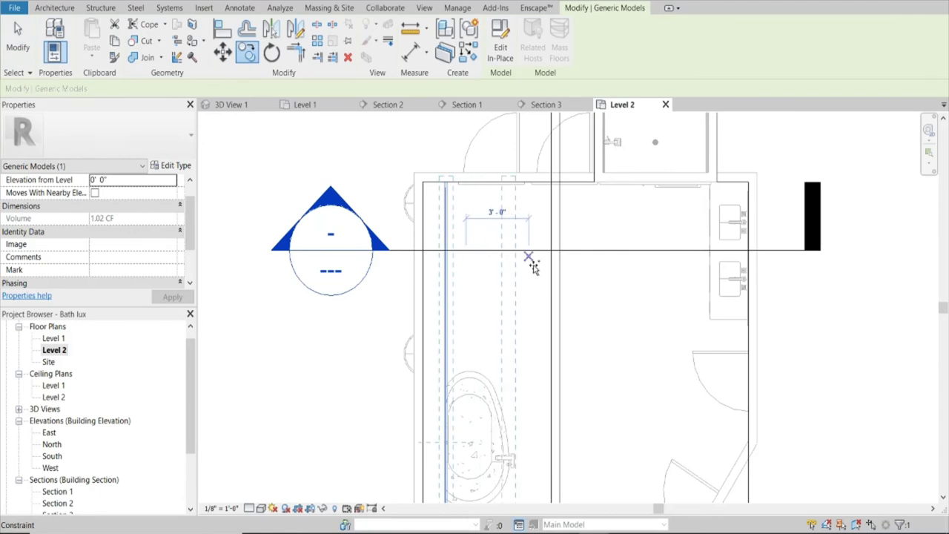
{"action": "left_click", "coordinate": [530, 259]}
{"action": "left_click", "coordinate": [331, 192]}
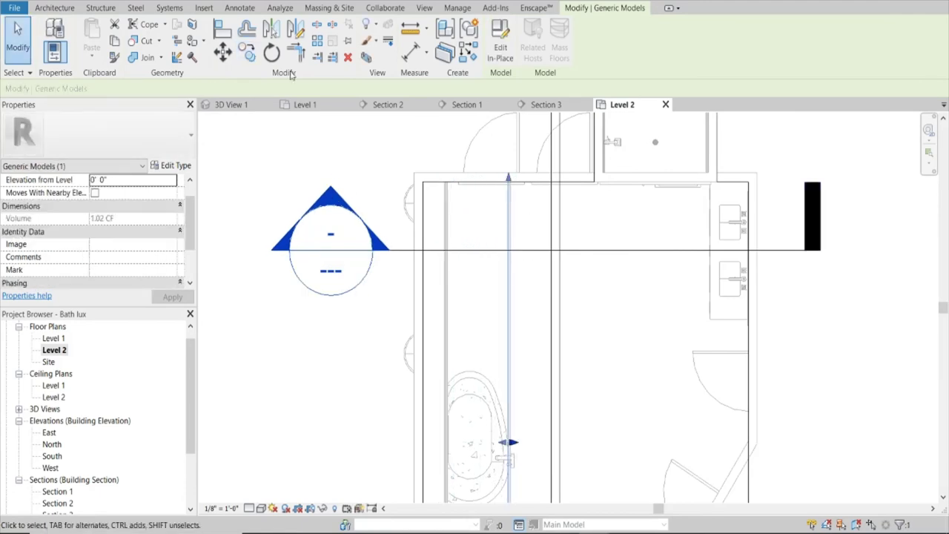
{"action": "left_click", "coordinate": [271, 28]}
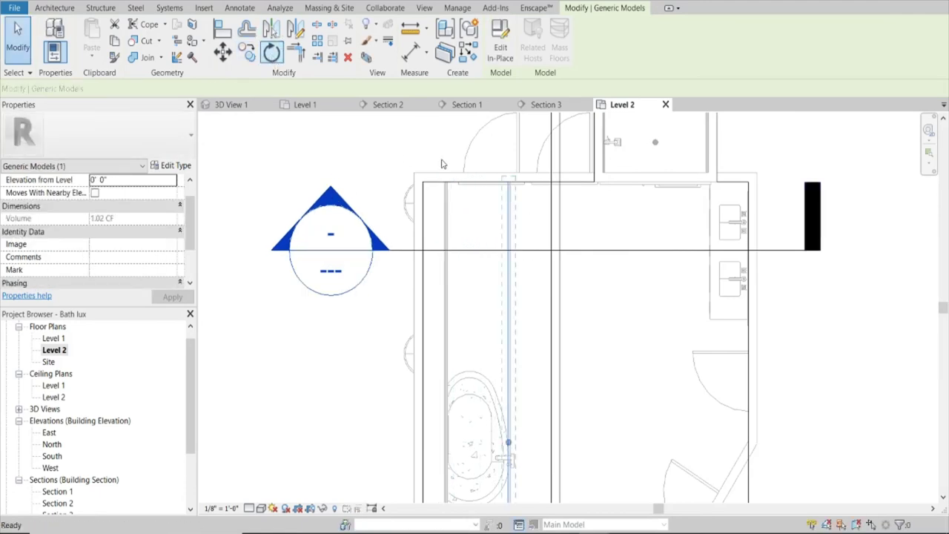
{"action": "left_click", "coordinate": [508, 153]}
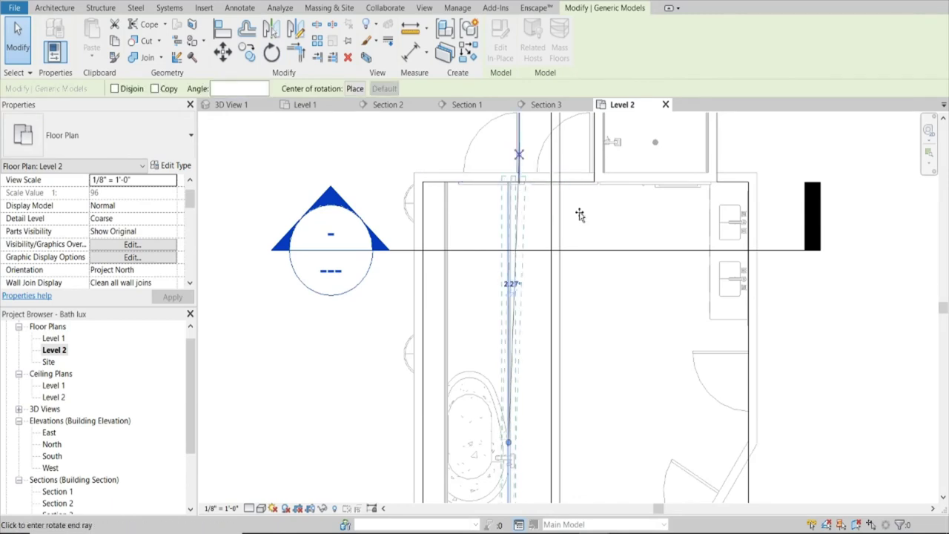
{"action": "left_click", "coordinate": [693, 440]}
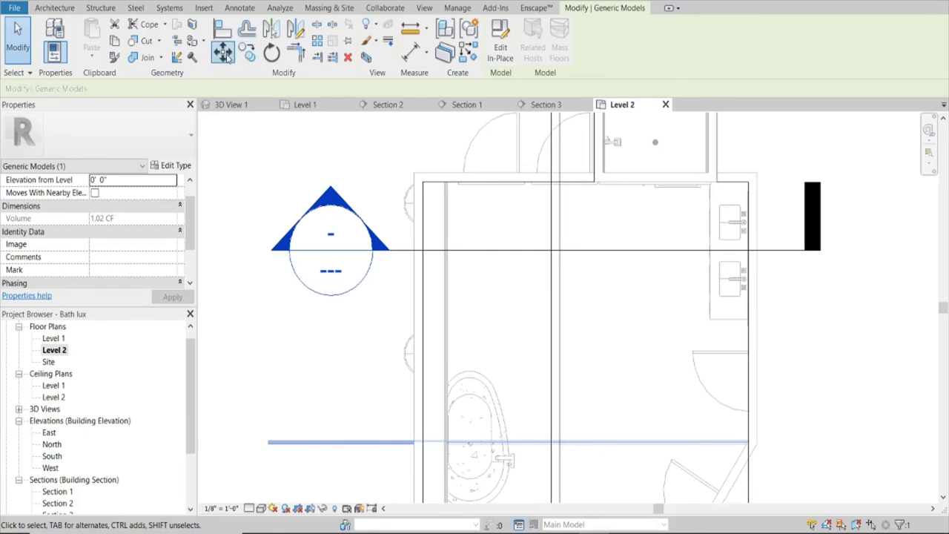
With Constrain off, move the horizontal model up to snap onto the sink's endpoint
{"action": "left_click", "coordinate": [223, 53]}
{"action": "left_click", "coordinate": [536, 442]}
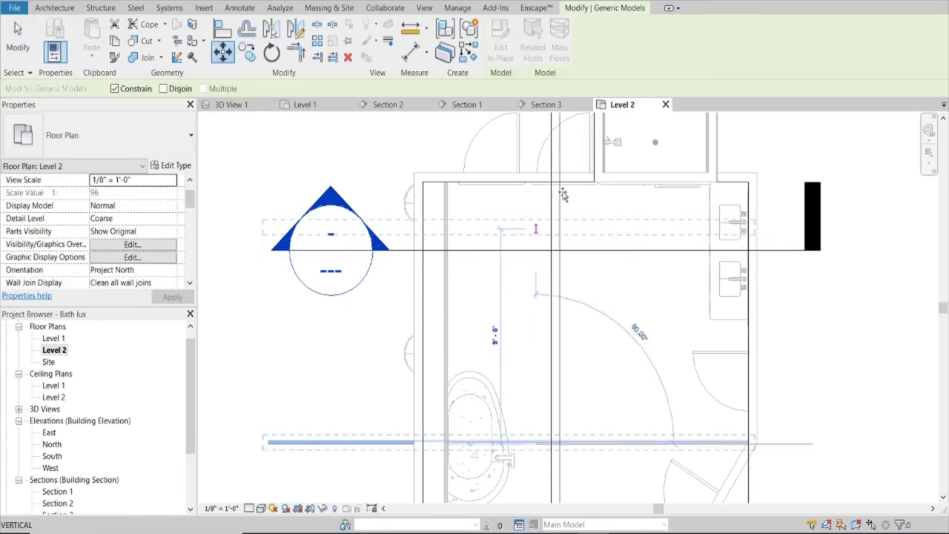
{"action": "left_click", "coordinate": [553, 119]}
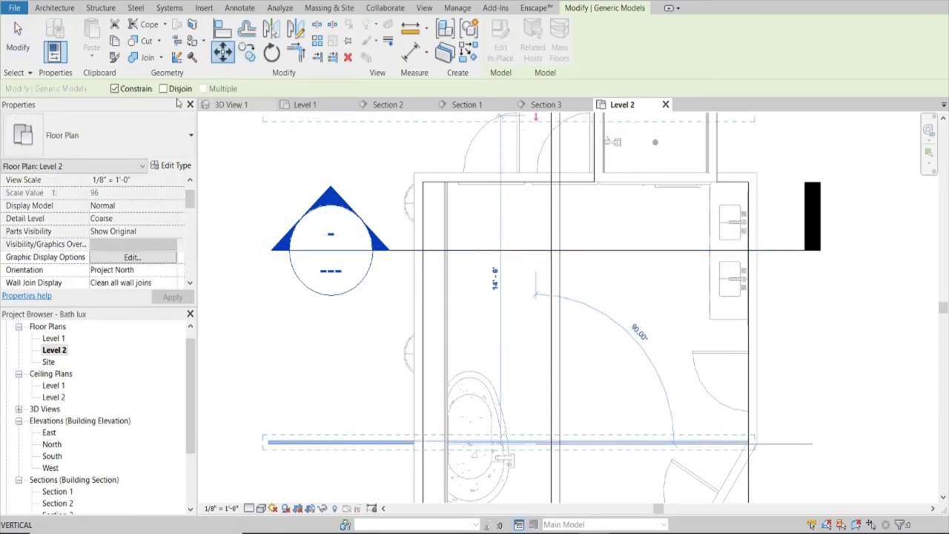
{"action": "left_click", "coordinate": [115, 89]}
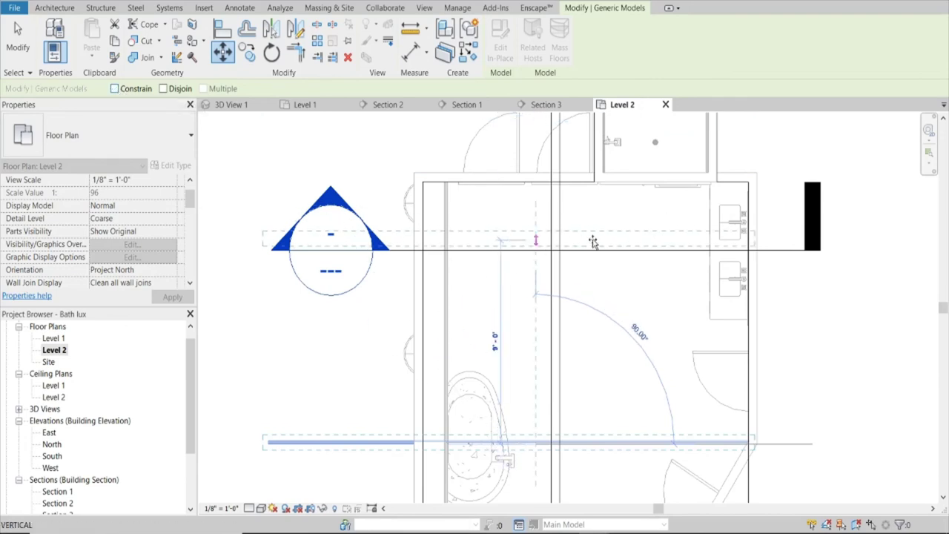
{"action": "left_click", "coordinate": [723, 225]}
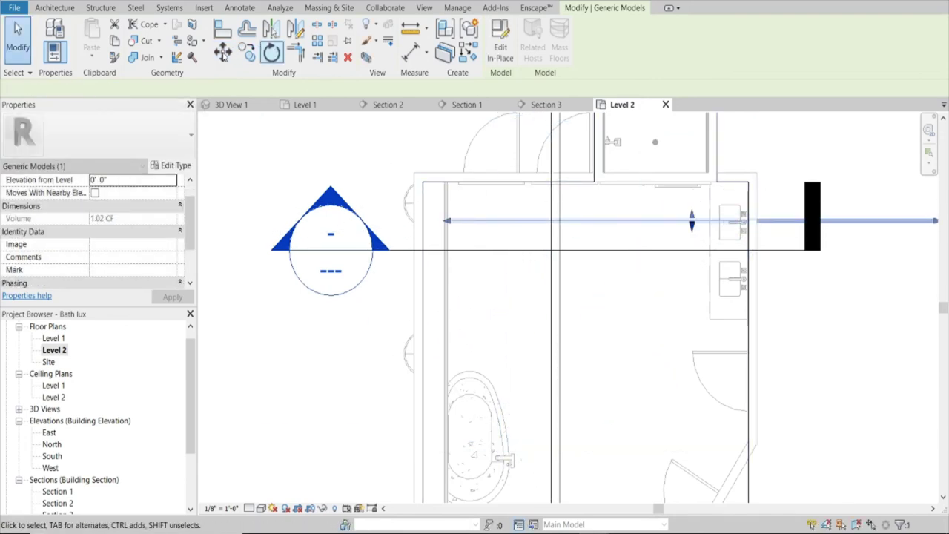
Start another Move of the generic model and zoom the plan view
{"action": "left_click", "coordinate": [223, 52]}
{"action": "scroll", "coordinate": [460, 226], "scroll_direction": "up", "scroll_amount": 3}
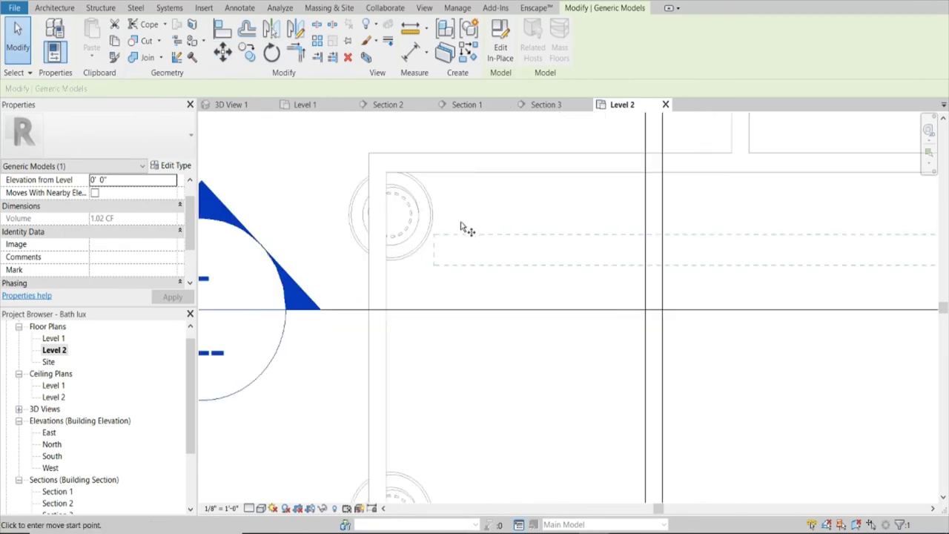
{"action": "scroll", "coordinate": [459, 226], "scroll_direction": "up", "scroll_amount": 4}
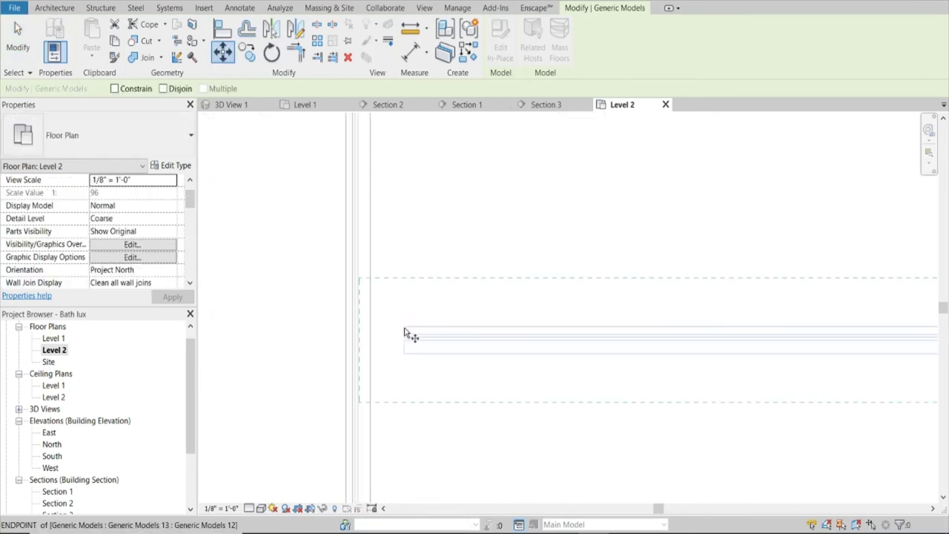
{"action": "scroll", "coordinate": [406, 334], "scroll_direction": "down", "scroll_amount": 4}
{"action": "scroll", "coordinate": [435, 342], "scroll_direction": "up", "scroll_amount": 2}
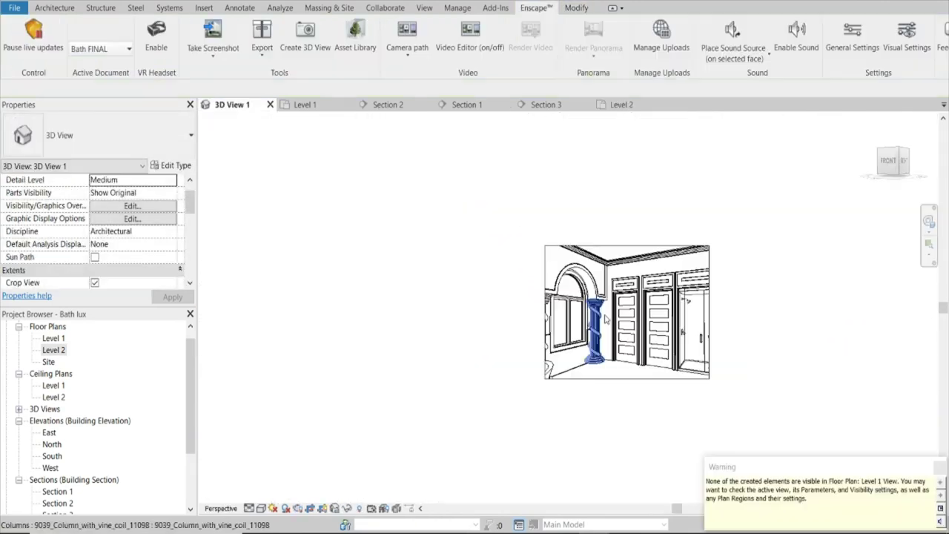
Extend the 3D view's crop region downward by dragging its bottom edge
{"action": "left_click", "coordinate": [628, 379]}
{"action": "left_click_drag", "start_coordinate": [627, 379], "coordinate": [628, 477]}
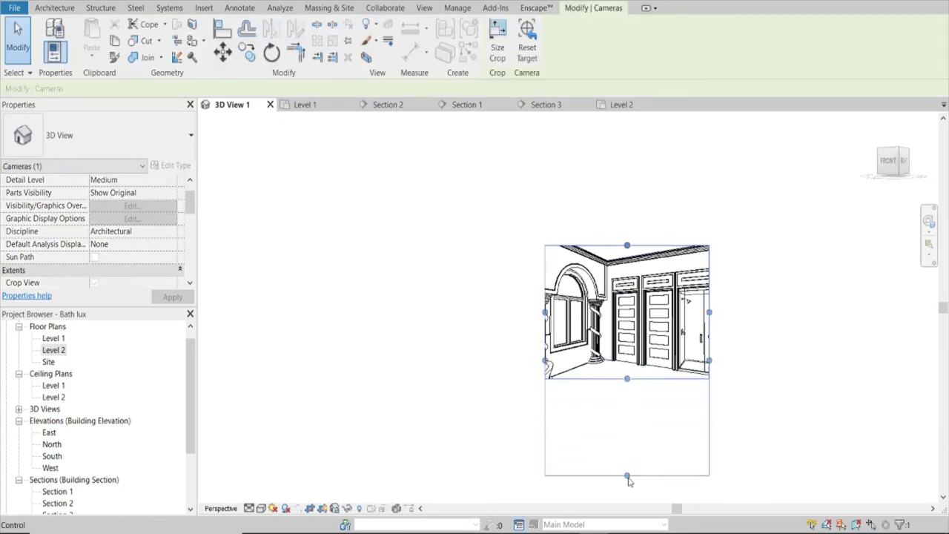
{"action": "left_click", "coordinate": [807, 414]}
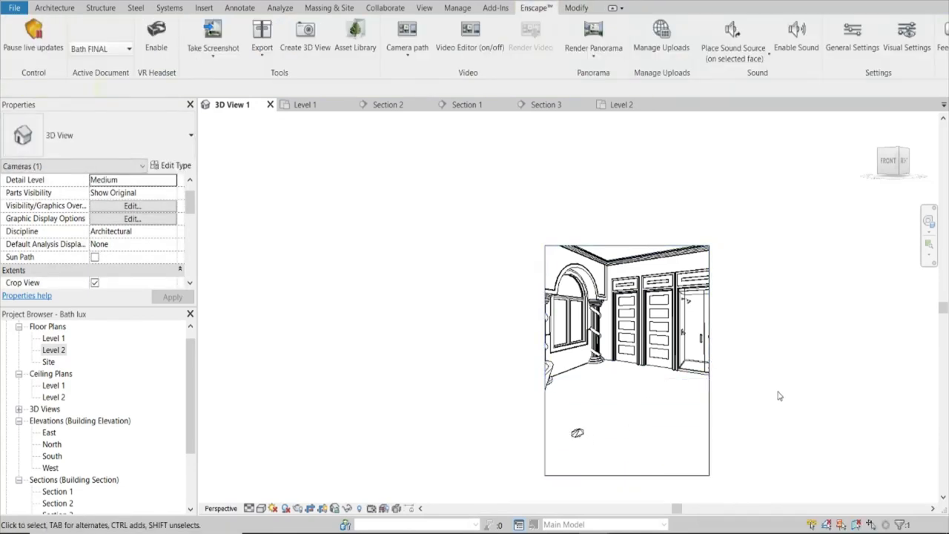
{"action": "left_click", "coordinate": [612, 261]}
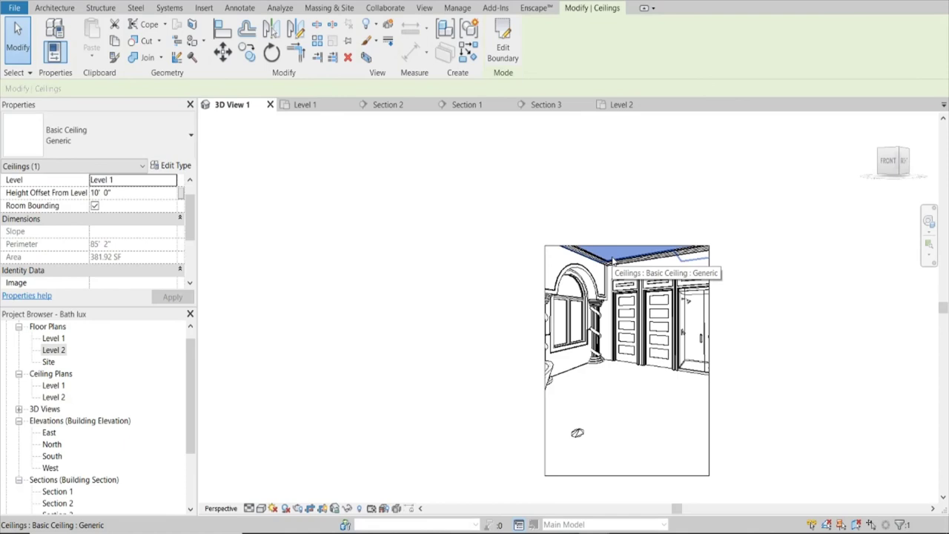
{"action": "left_click", "coordinate": [850, 394]}
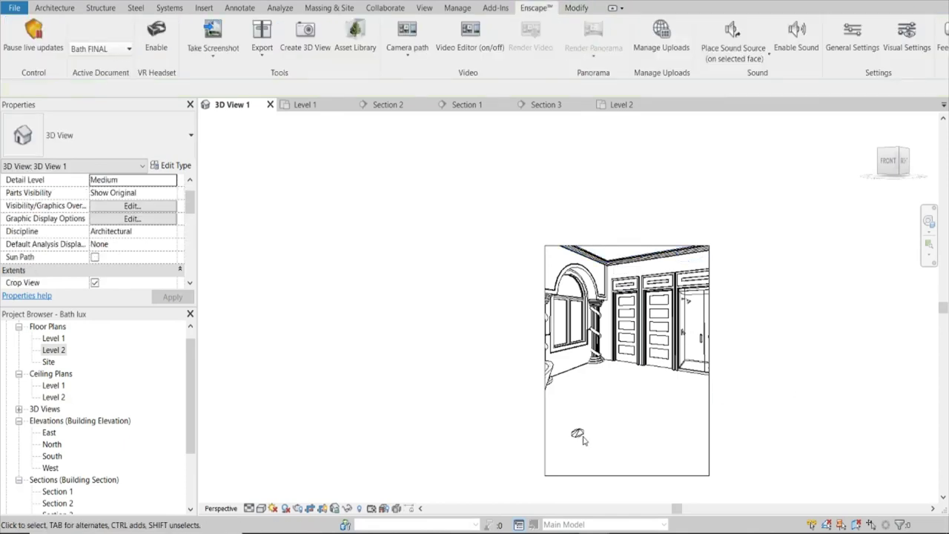
Set the pendant lamp's Elevation from Level to 11' 0" and view it in Enscape
{"action": "scroll", "coordinate": [584, 440], "scroll_direction": "up", "scroll_amount": 5}
{"action": "left_click_drag", "start_coordinate": [524, 368], "coordinate": [626, 486]}
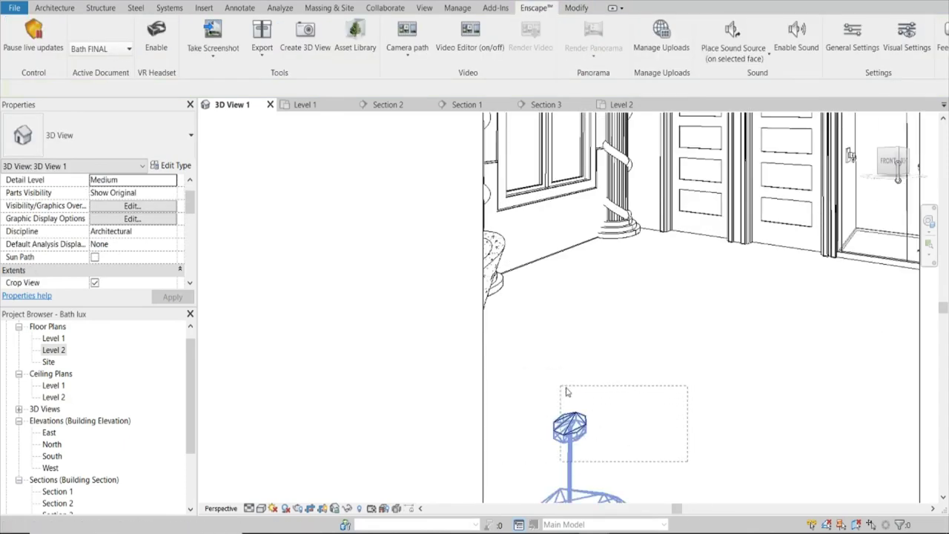
{"action": "left_click_drag", "start_coordinate": [566, 392], "coordinate": [564, 391]}
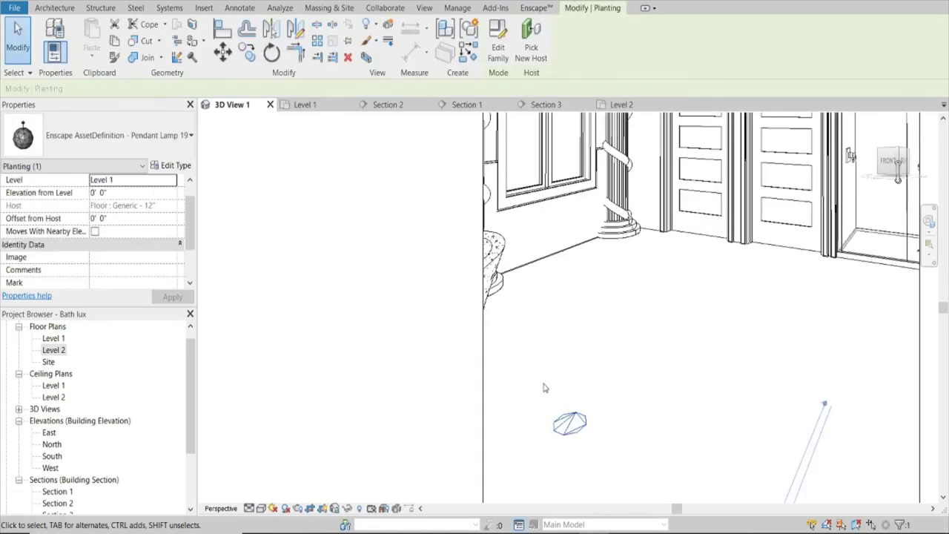
{"action": "double_click", "coordinate": [93, 193]}
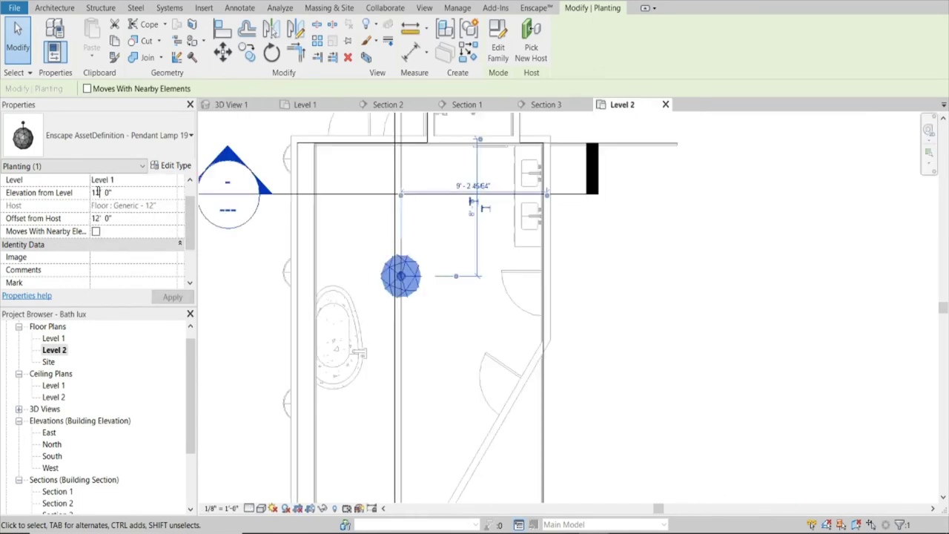
{"action": "type", "text": "11"}
{"action": "key", "text": "Return"}
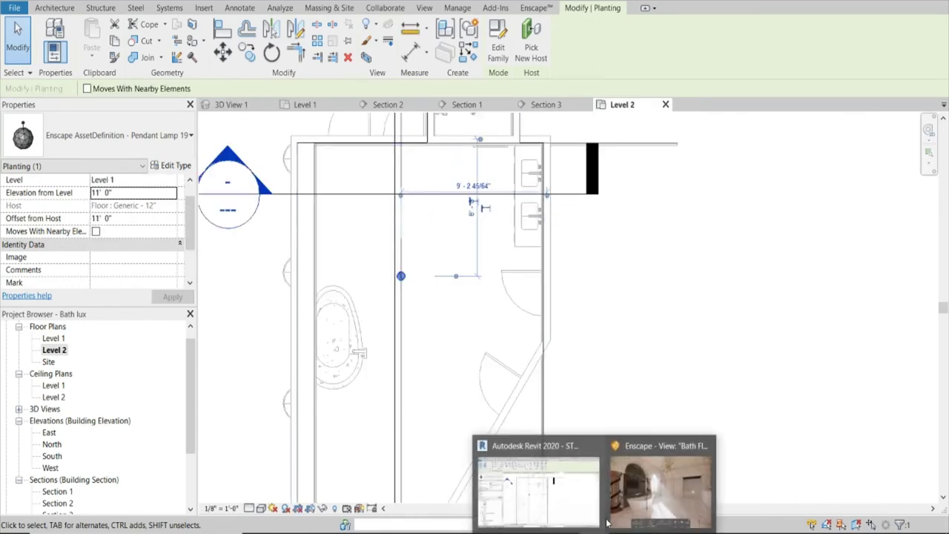
{"action": "left_click", "coordinate": [621, 501]}
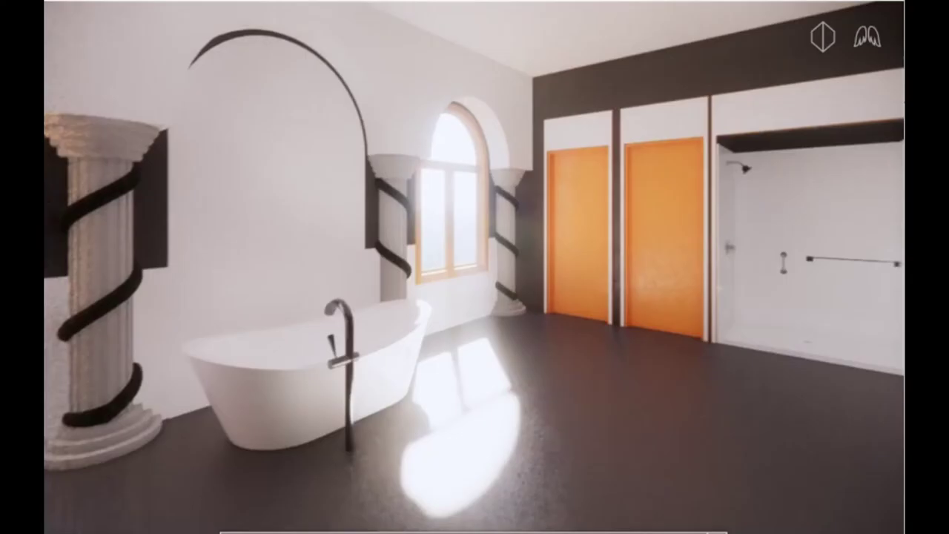